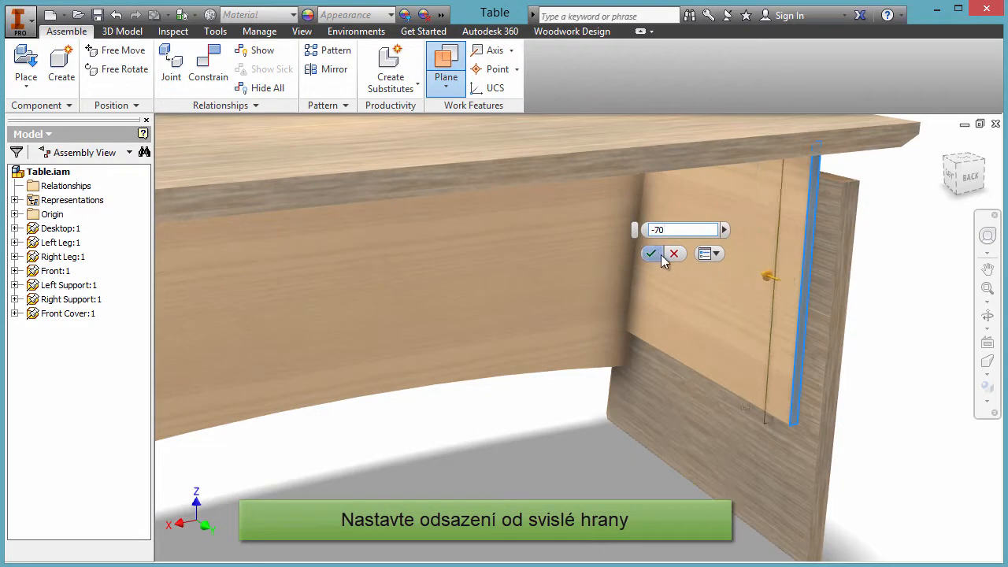
Create a work plane offset -70 from the support panel's vertical edge, and a second one offset -32*12 from it
left_click(652, 254)
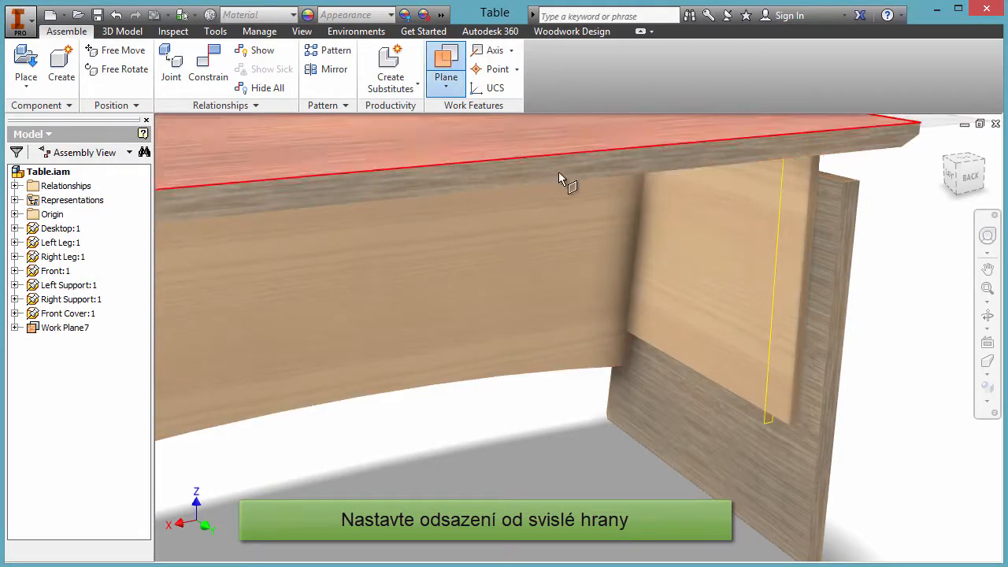
left_click(764, 385)
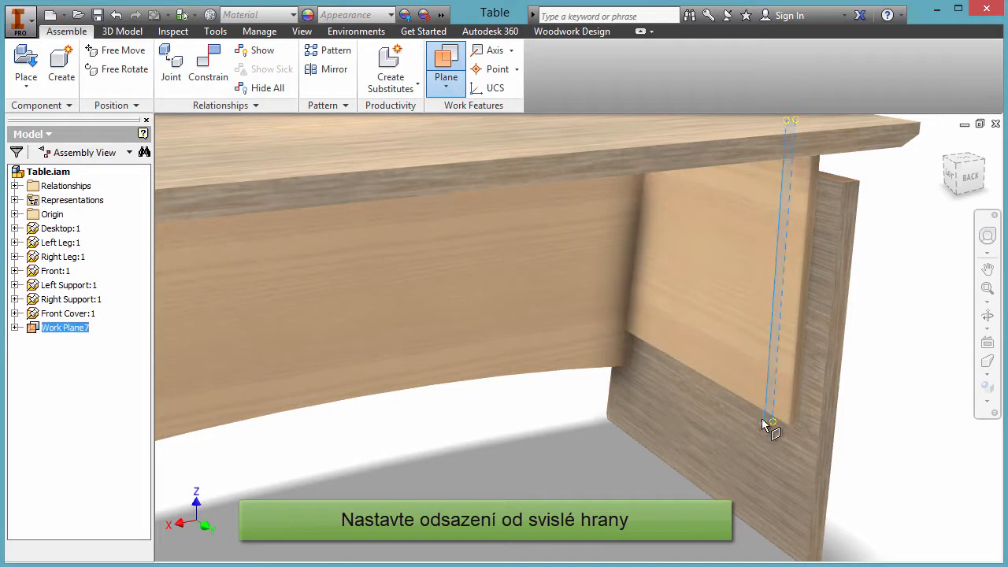
type("-32*12")
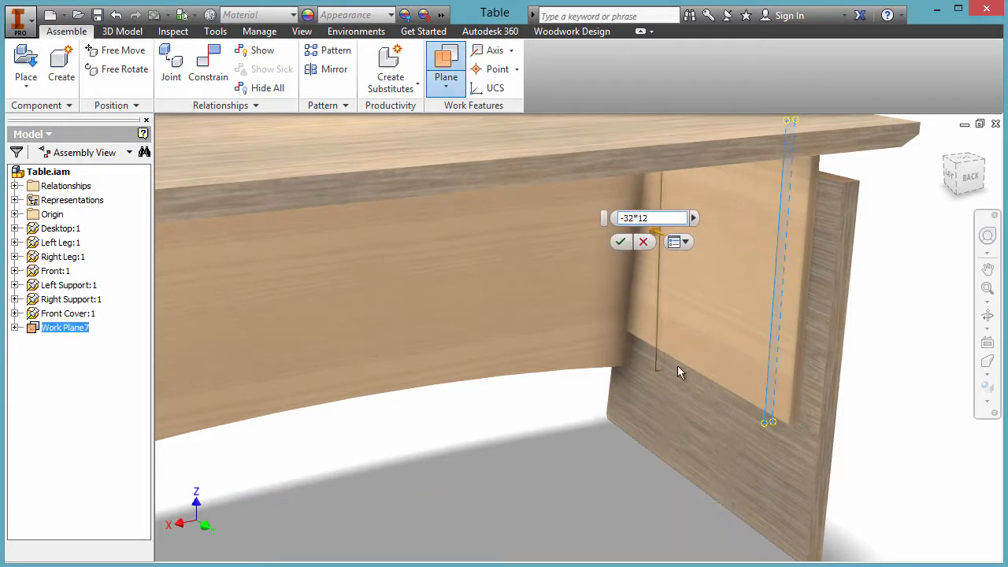
left_click(621, 242)
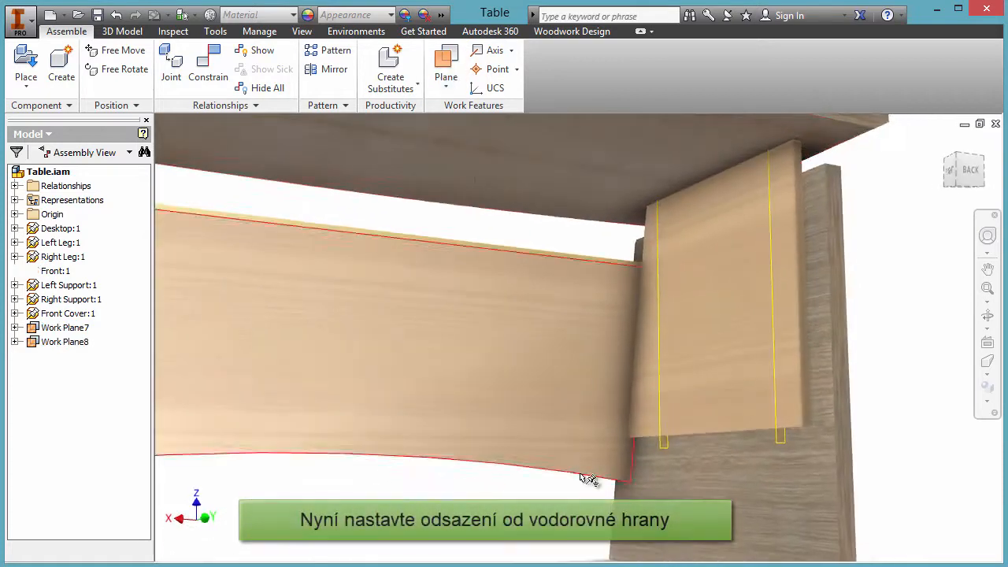
Create a work plane offset -70 from the support panel's bottom edge face
left_click(446, 63)
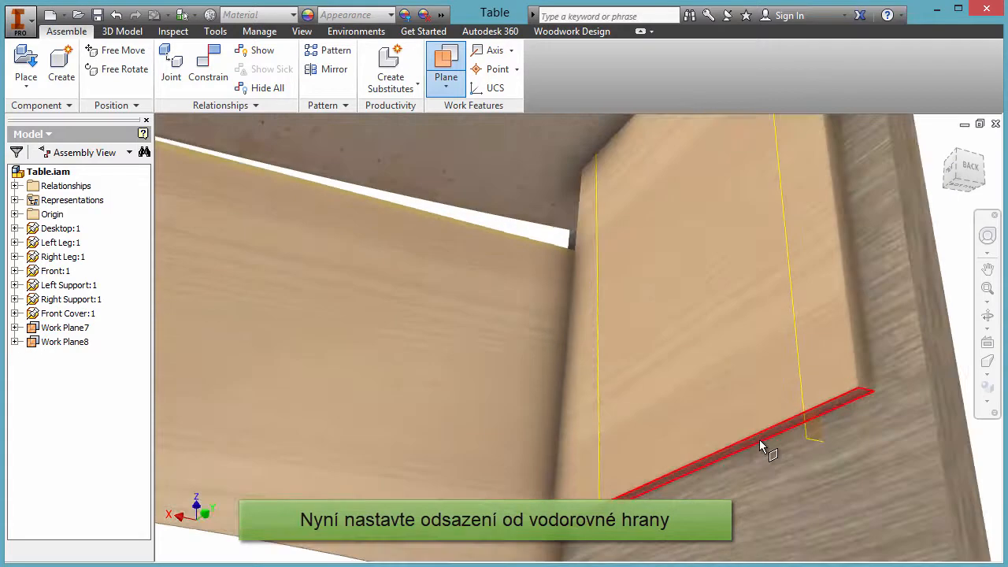
left_click(759, 440)
type("-70")
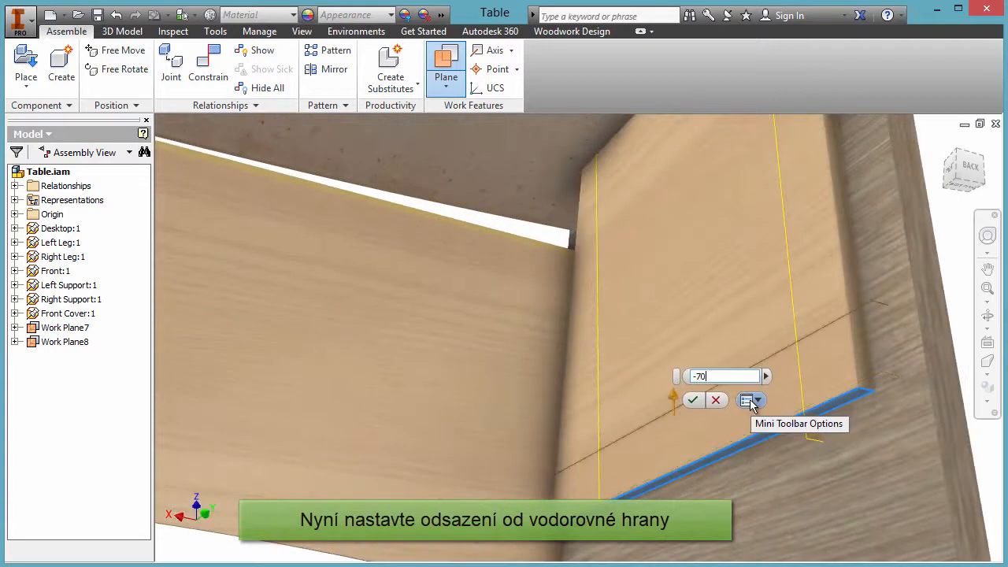
left_click(692, 400)
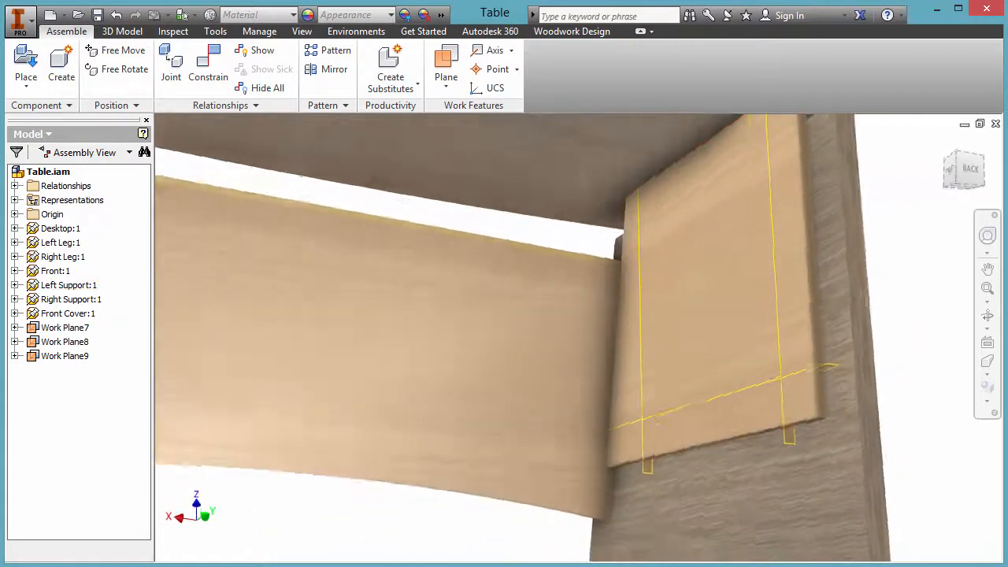
Create a work plane offset -70 from the top edge face of the table leg beside that support
mouse_move(578, 158)
middle_mouse_down("shift")
mouse_move(567, 353)
mouse_move(576, 176)
middle_mouse_up("shift")
scroll(578, 196, "down", 3)
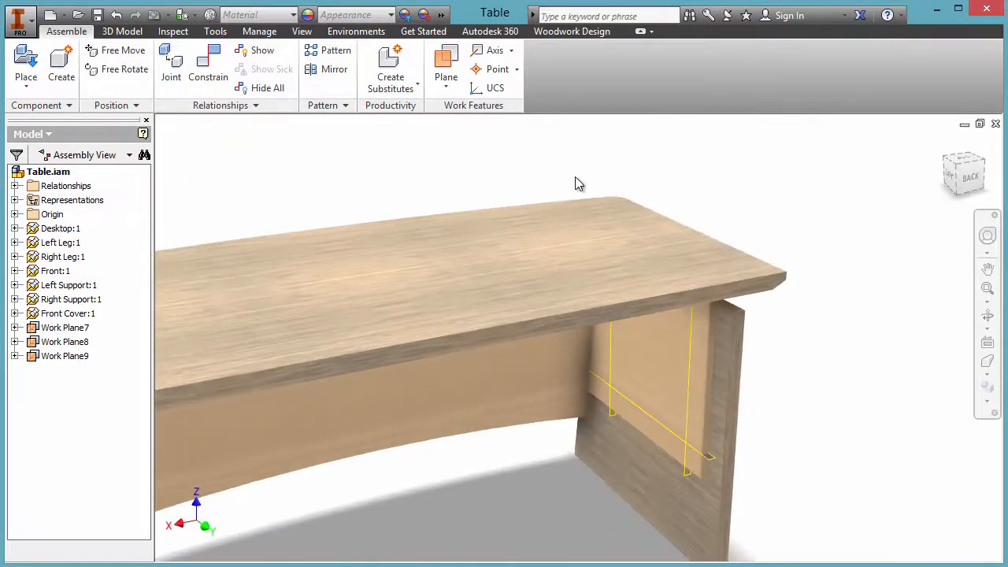
left_click(453, 74)
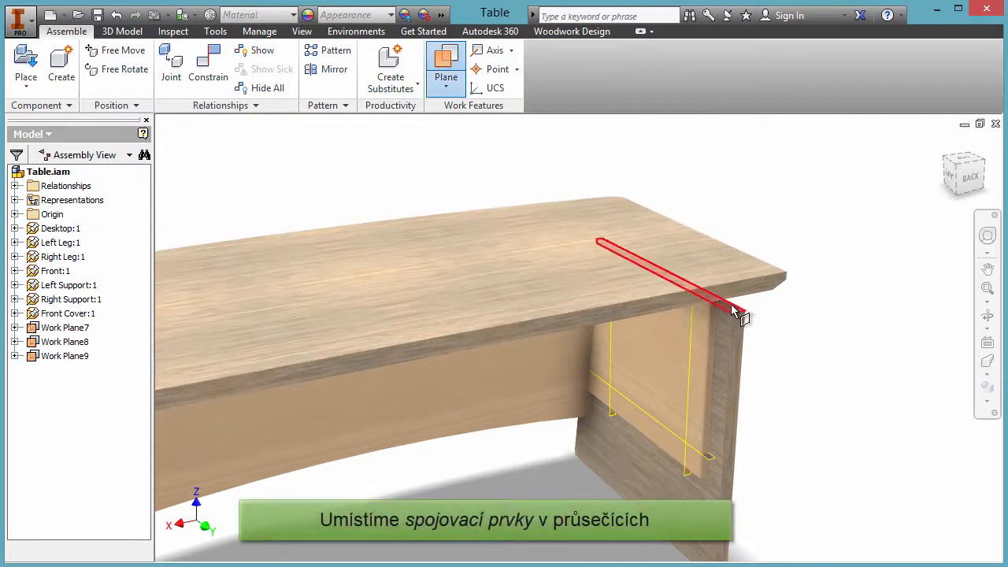
left_click(732, 312)
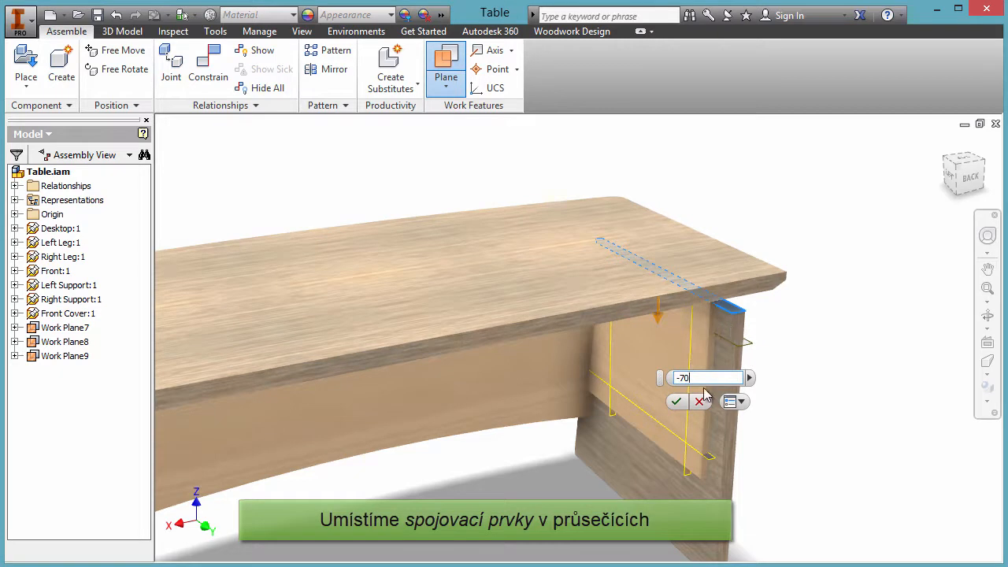
left_click(678, 404)
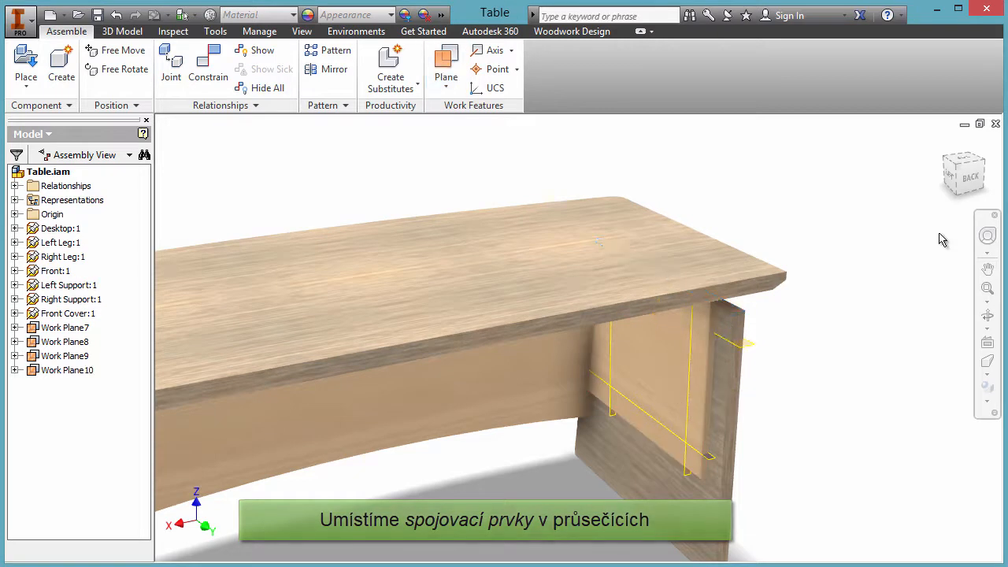
Hide the Desktop and the Front Cover to expose the top edge of the front panel
left_click(958, 197)
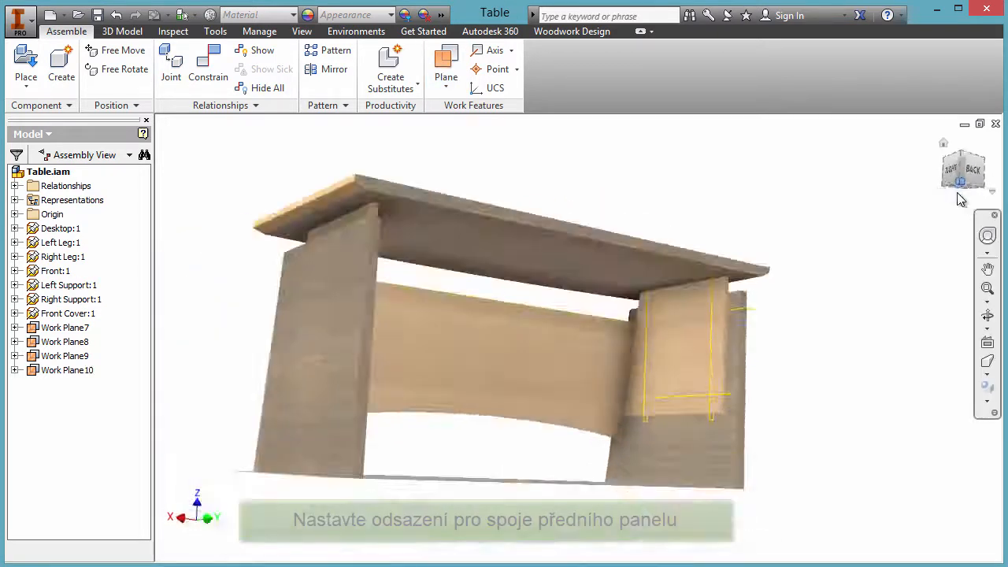
right_click(600, 263)
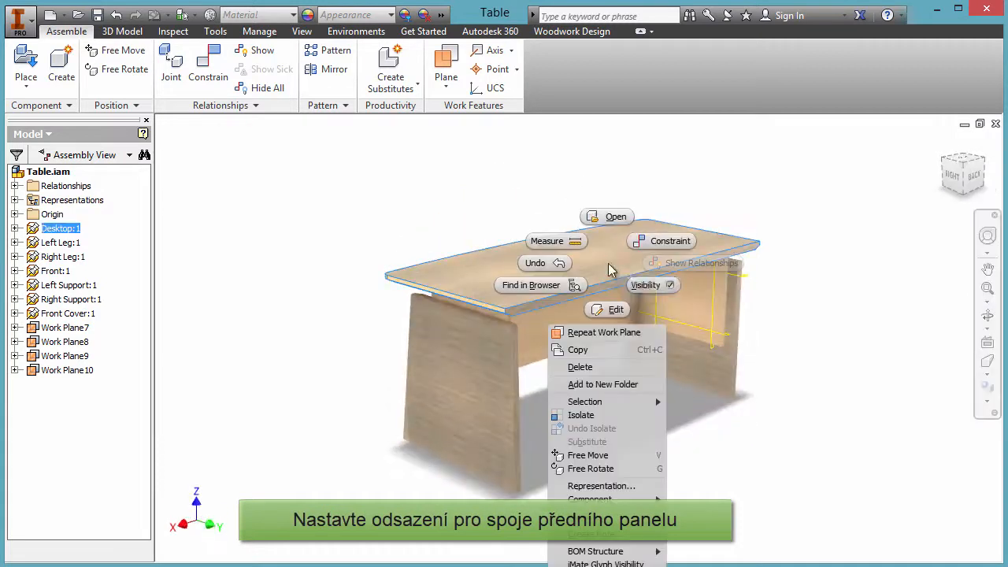
left_click(647, 285)
scroll(629, 268, "up", 3)
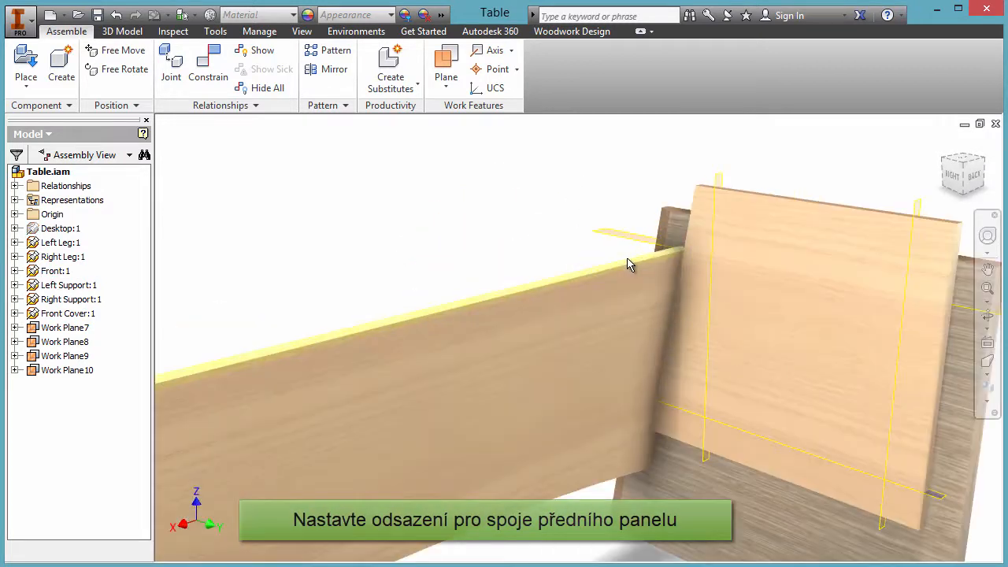
right_click(628, 262)
left_click(663, 282)
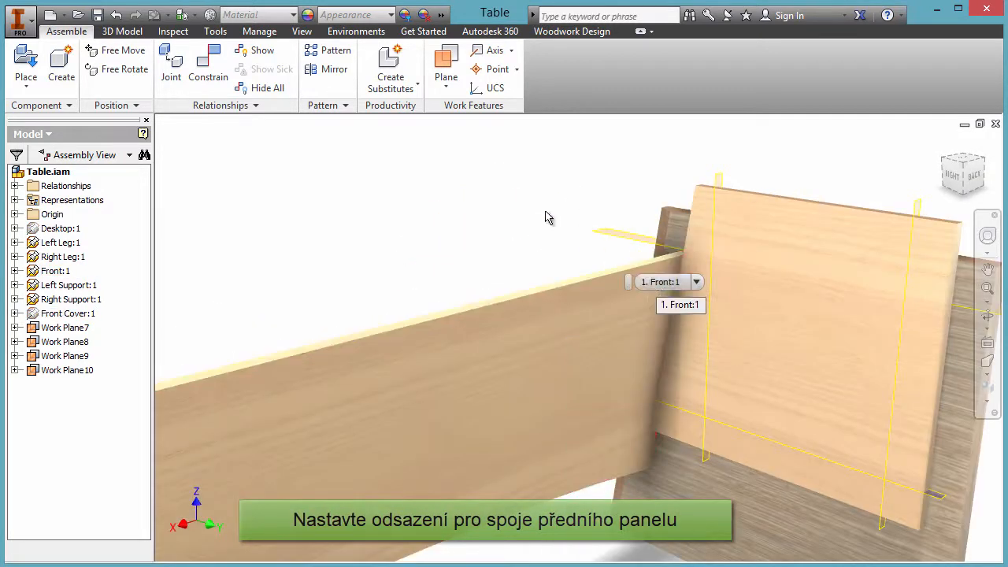
Create a work plane offset -70 from the top edge face of the front panel
left_click(459, 93)
left_click(603, 278)
type("-70")
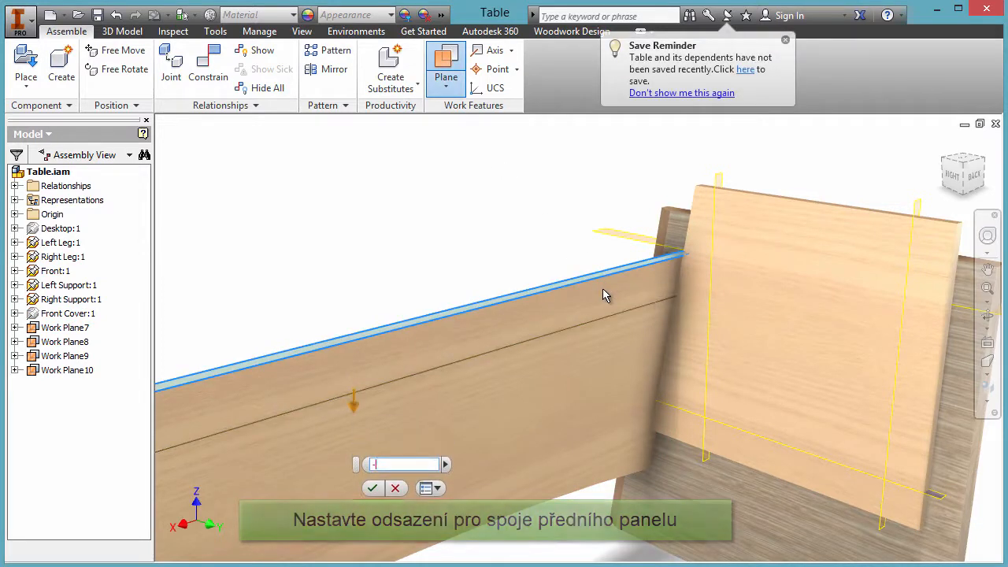
left_click(373, 489)
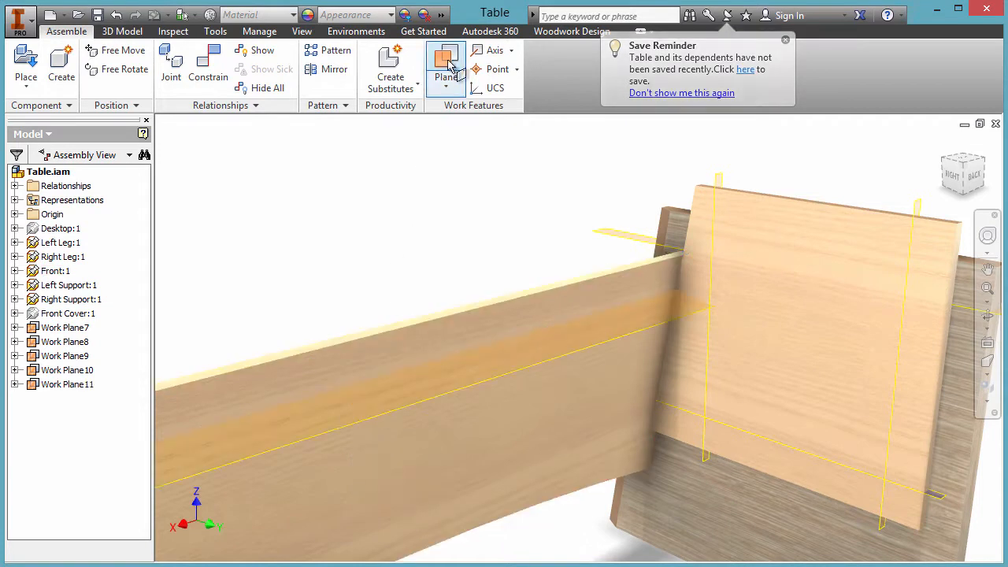
Create another work plane offset -32*11 from the front panel's upper work plane
left_click(450, 64)
left_click(583, 356)
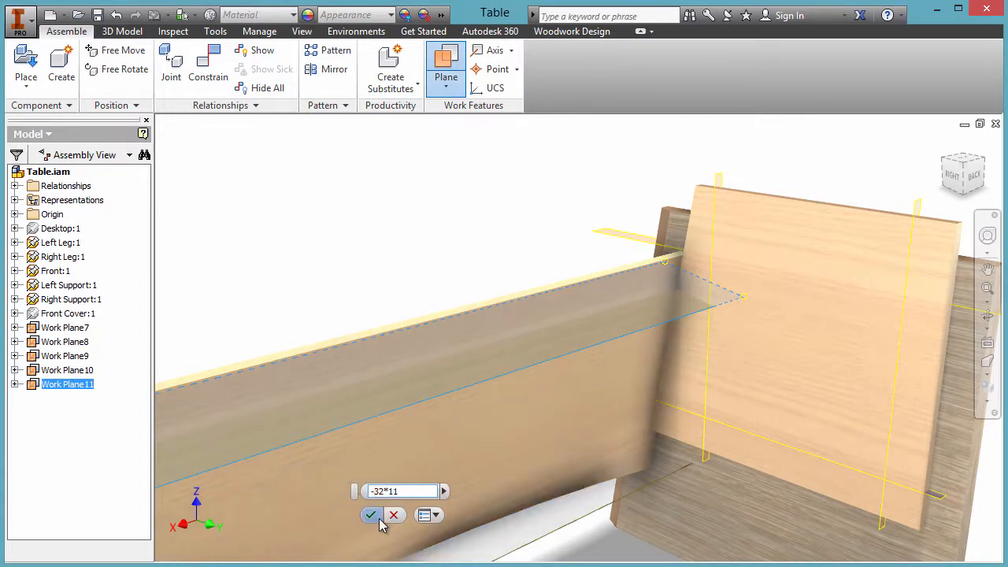
left_click(379, 519)
scroll(477, 279, "up", 3)
middle_click_drag(477, 279, 516, 253)
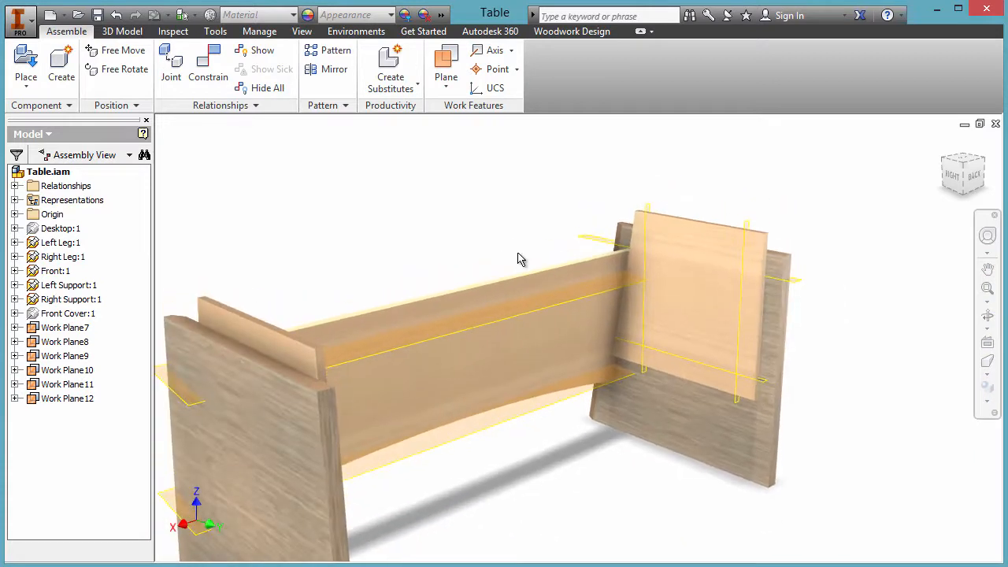
Start the woodwork Attach command and load the CONFIRMAT connector from 02. Confirmats in the fixed joints library
left_click(582, 33)
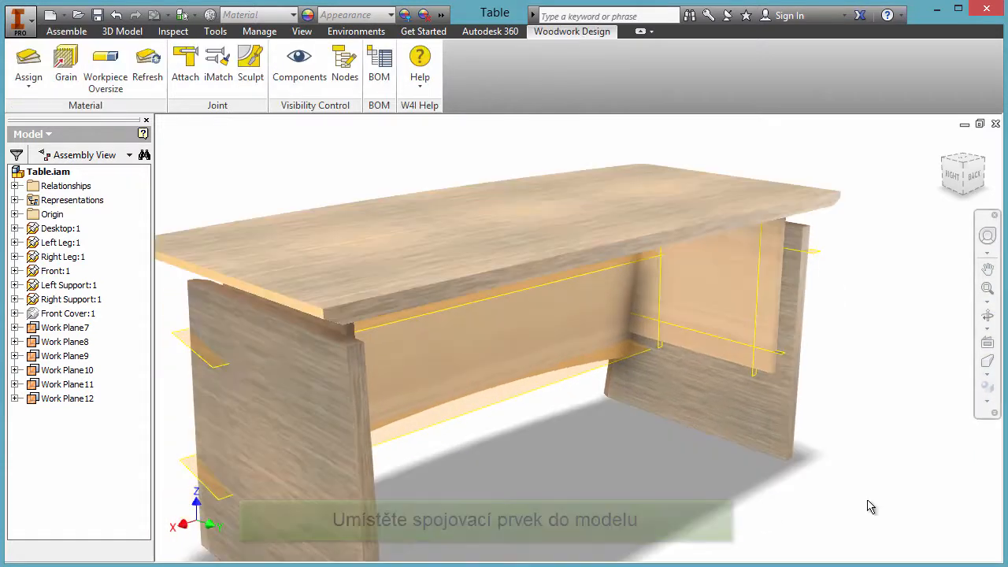
left_click(184, 71)
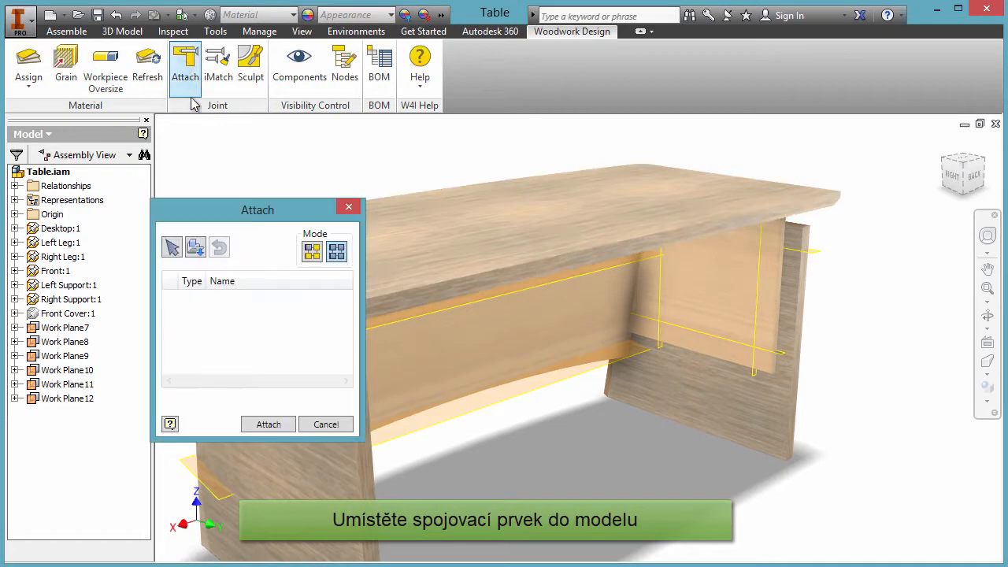
left_click(197, 248)
left_click(95, 222)
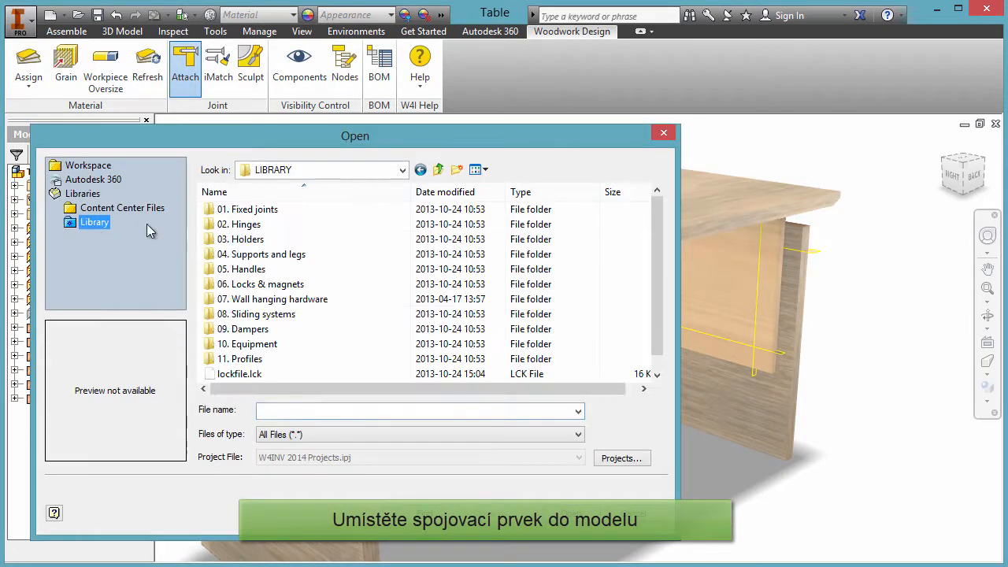
double_click(264, 214)
double_click(258, 226)
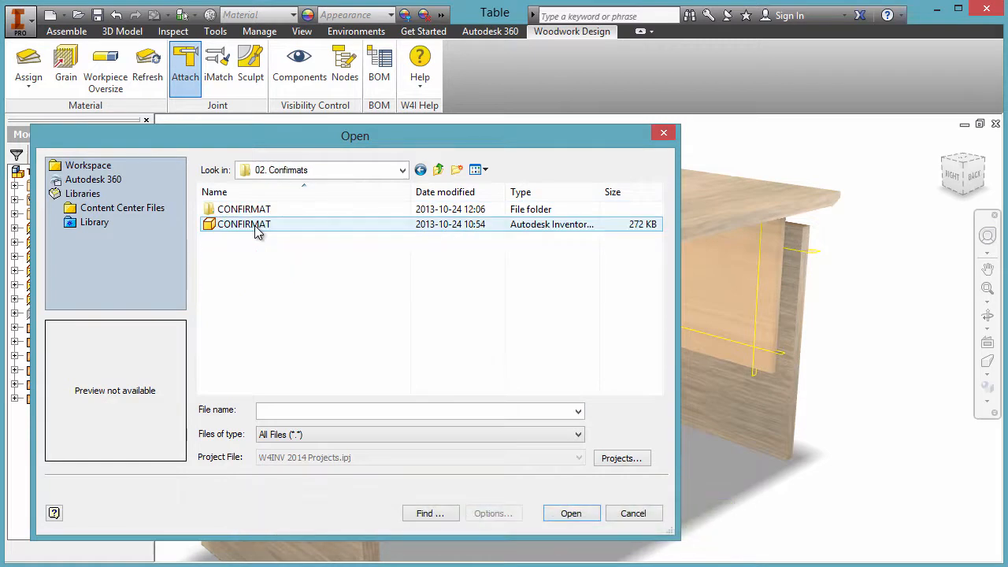
left_click(254, 225)
left_click(570, 512)
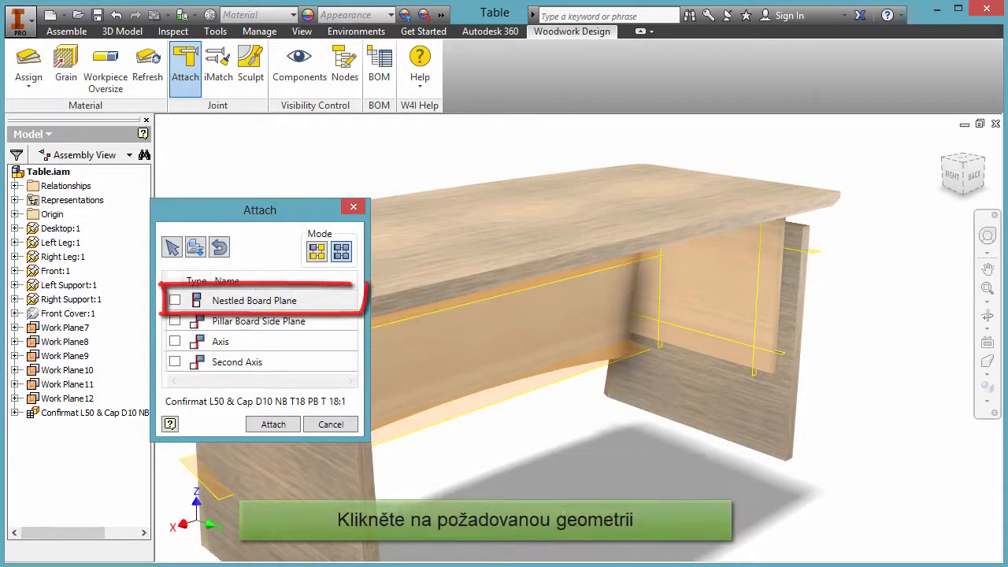
Assign Nestled Board Plane to the inner faces of both supports and Axis to the two vertical work planes
left_click(722, 318)
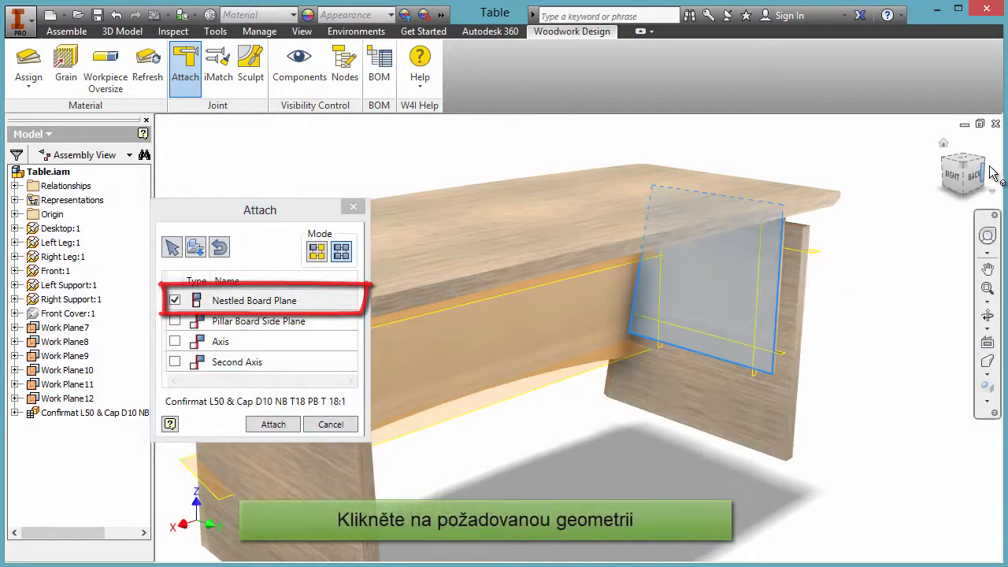
left_click(986, 167)
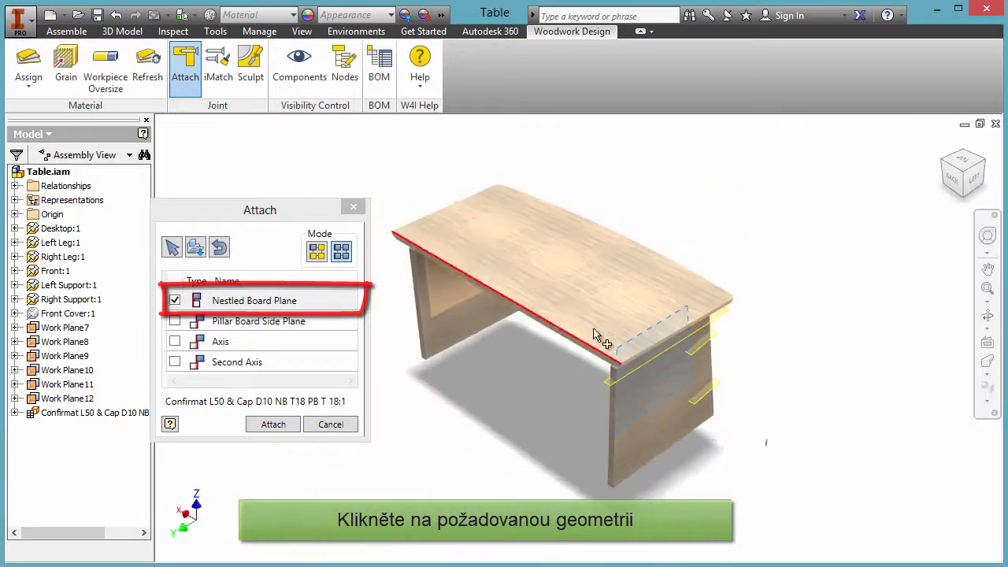
left_click(238, 339)
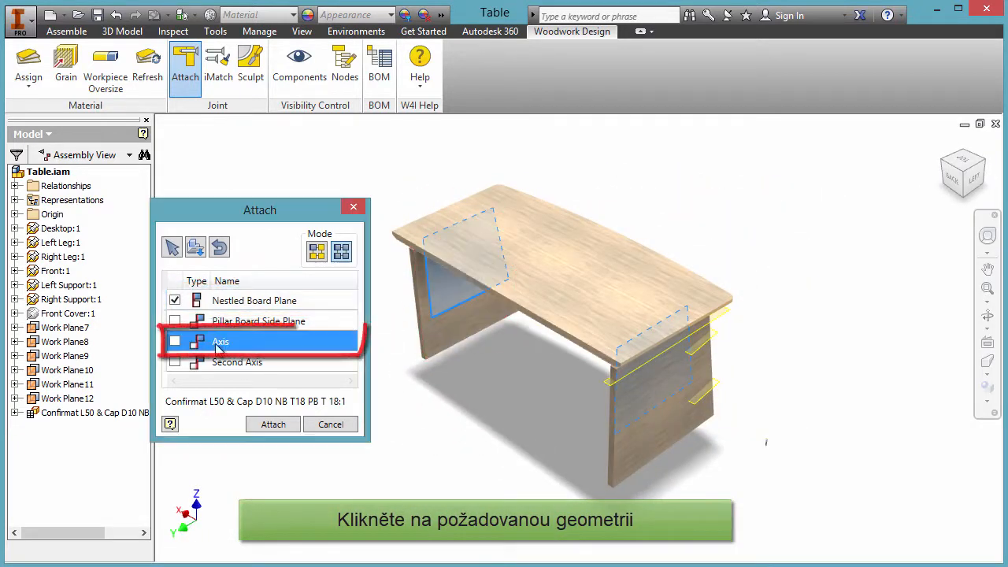
left_click(944, 187)
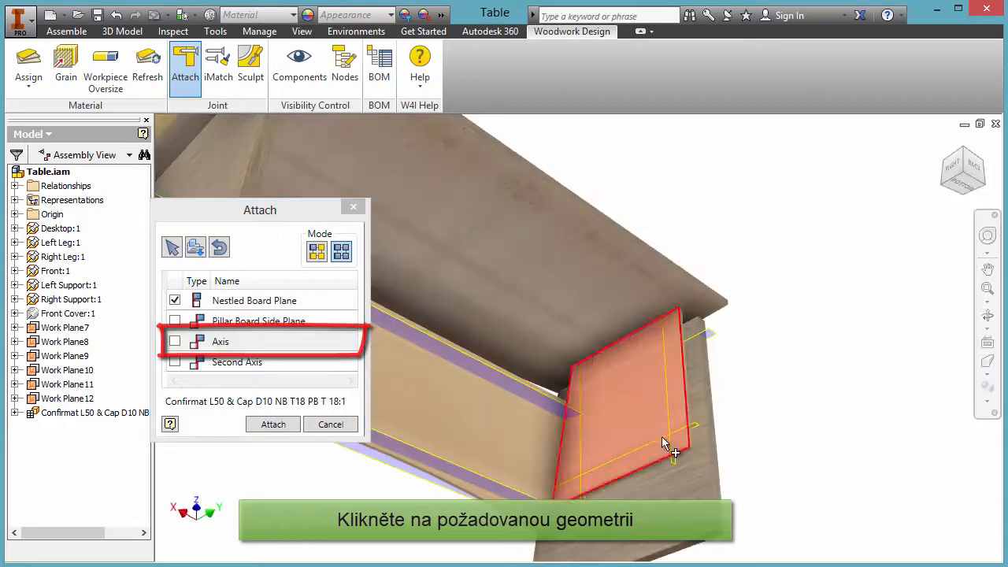
left_click(583, 425)
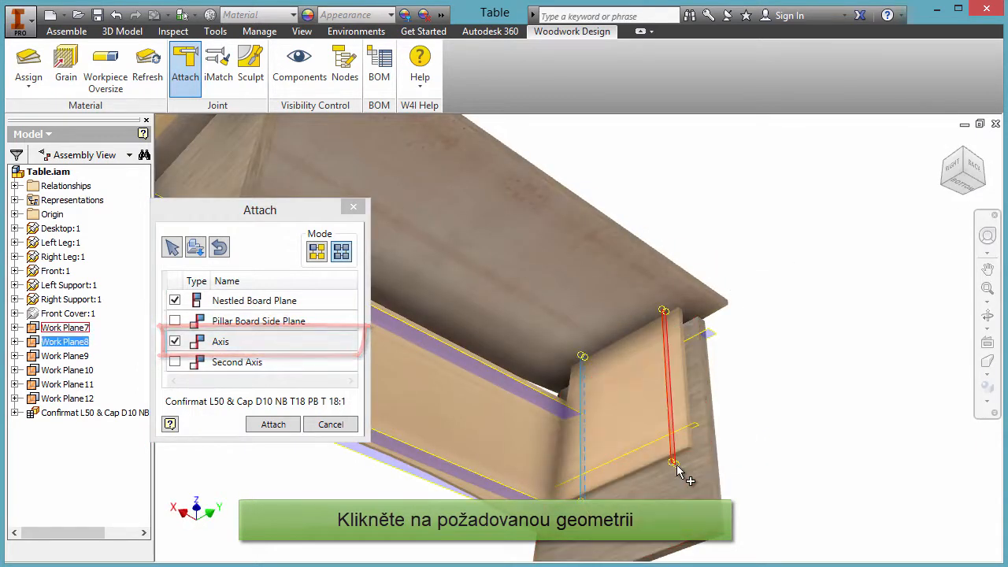
Assign Second Axis to the leg's upper work plane and the support's lower one, and attach the confirmat connectors
left_click(252, 361)
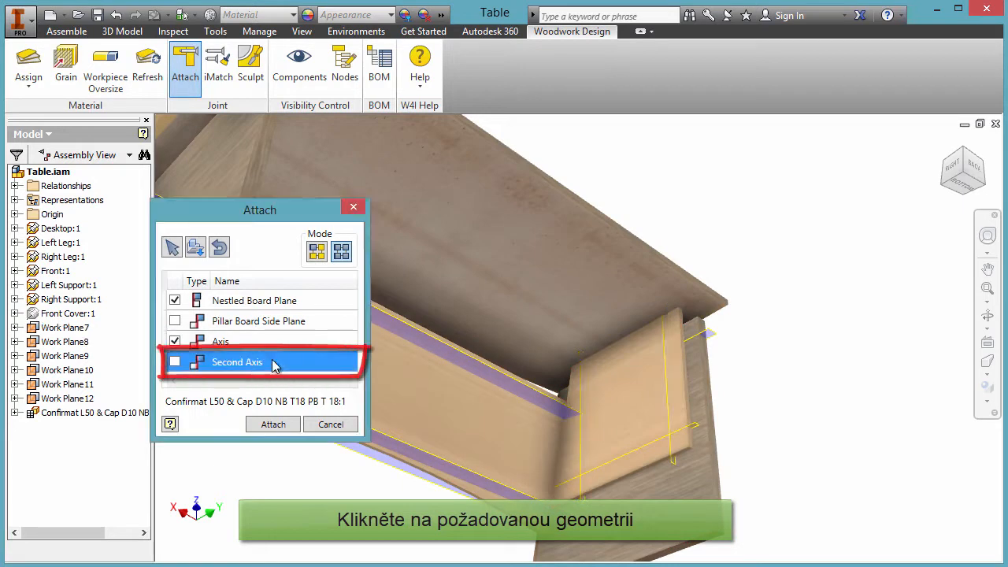
left_click(713, 338)
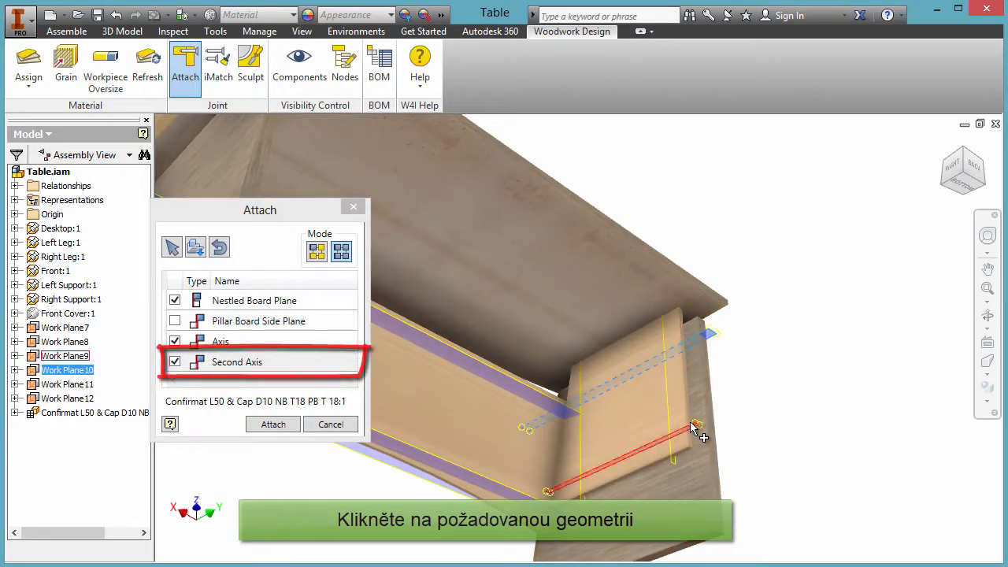
scroll(622, 441, "down", 5)
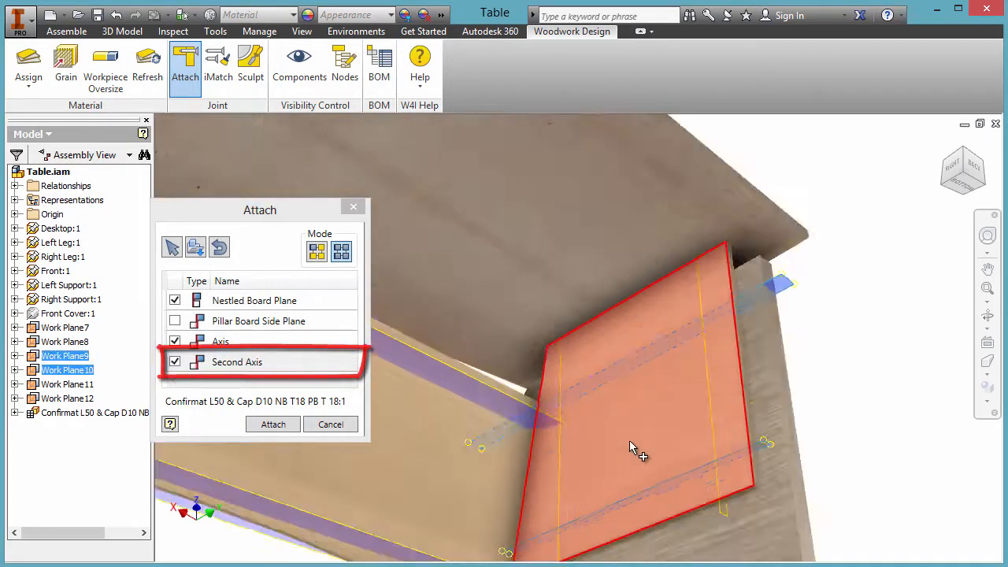
middle_click_drag(640, 385, 677, 260)
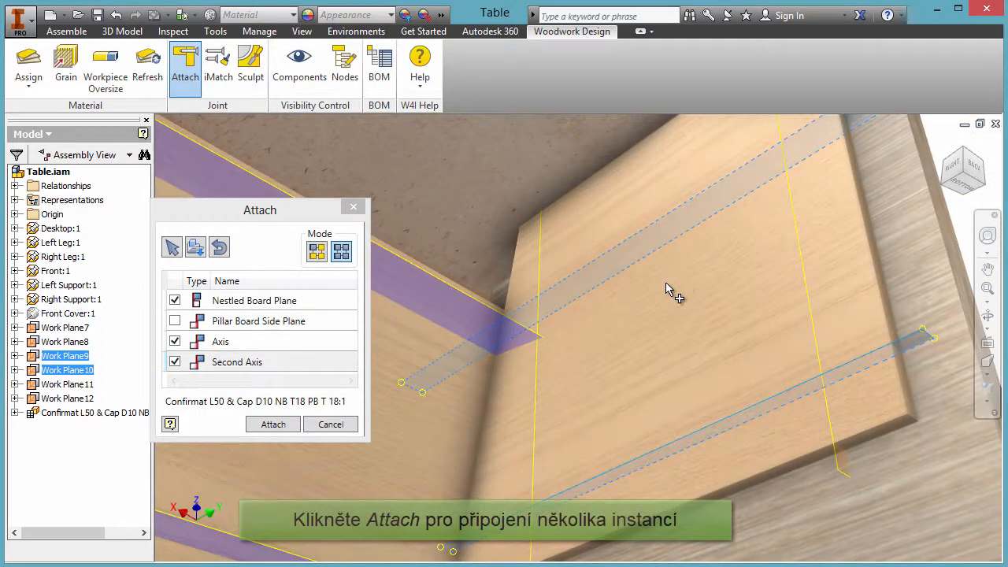
left_click(273, 424)
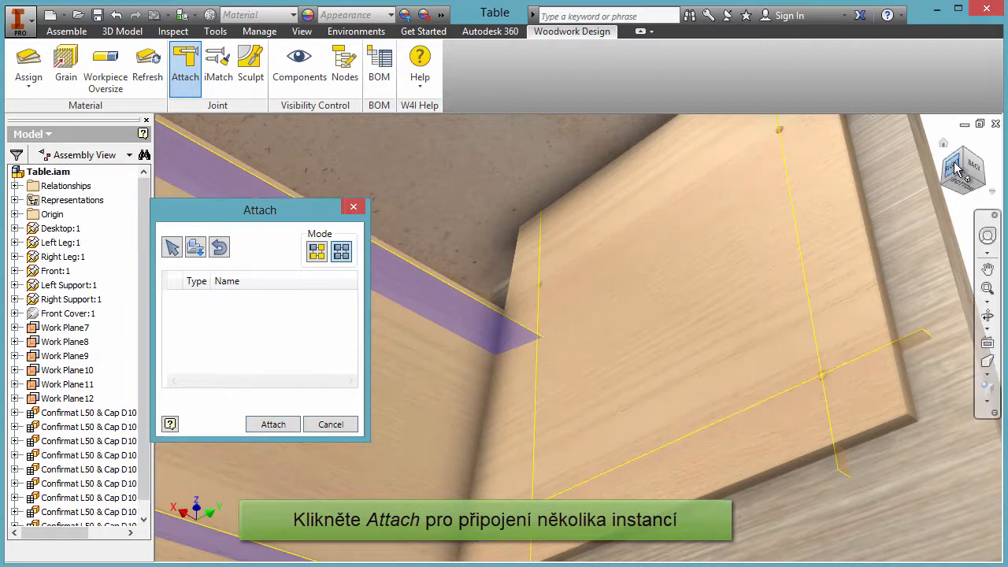
scroll(768, 136, "down", 3)
middle_click_drag(757, 211, 724, 2)
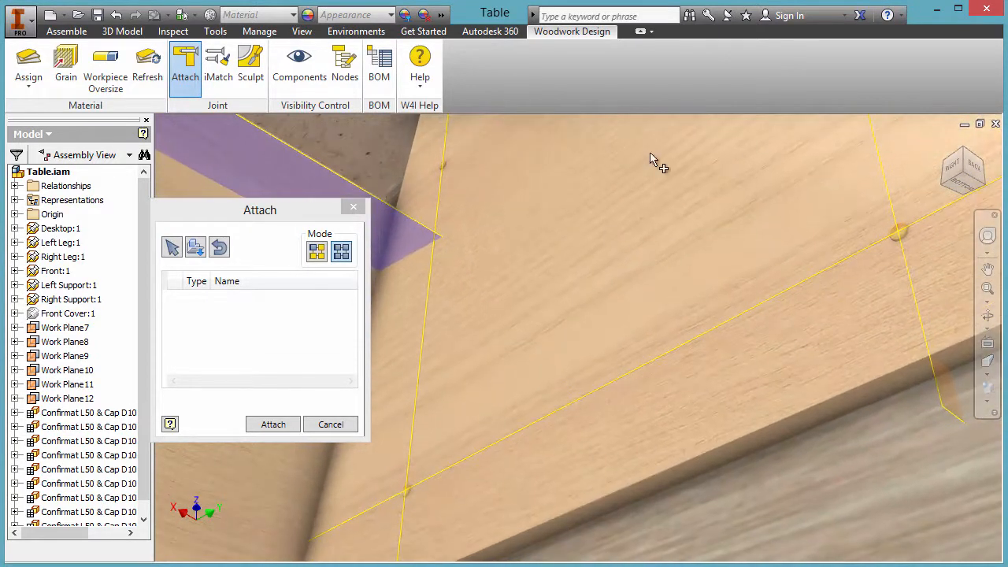
Restart the woodwork Attach command and load the Minifix D15 connector from the 01. Minifix joint fixed joints library
key("Escape")
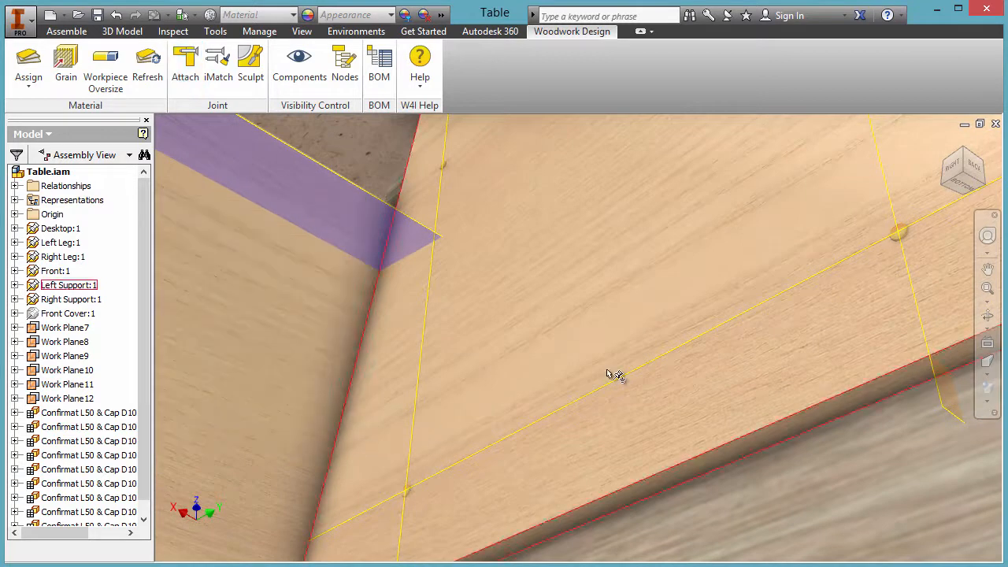
left_click(963, 165)
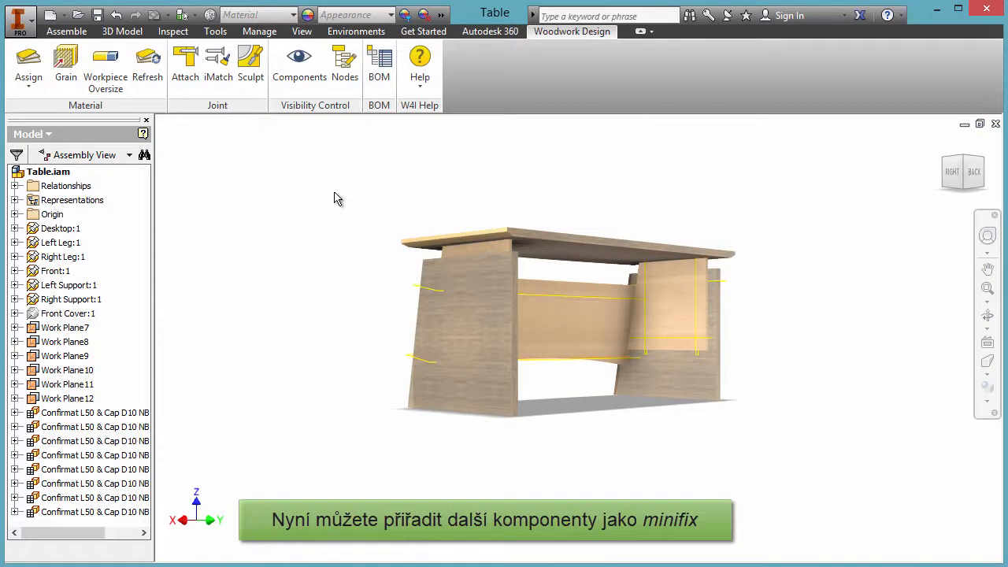
left_click(173, 70)
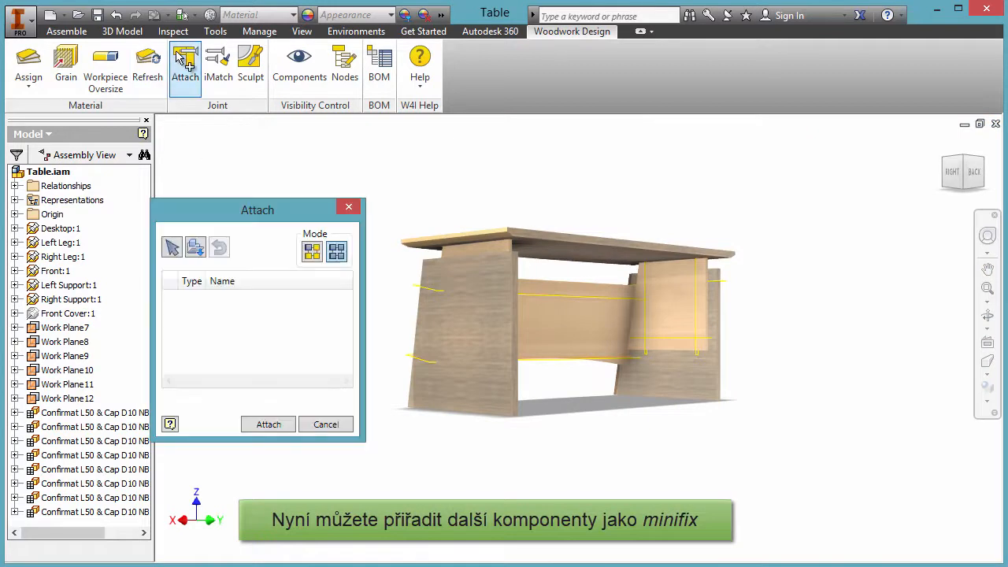
left_click(195, 248)
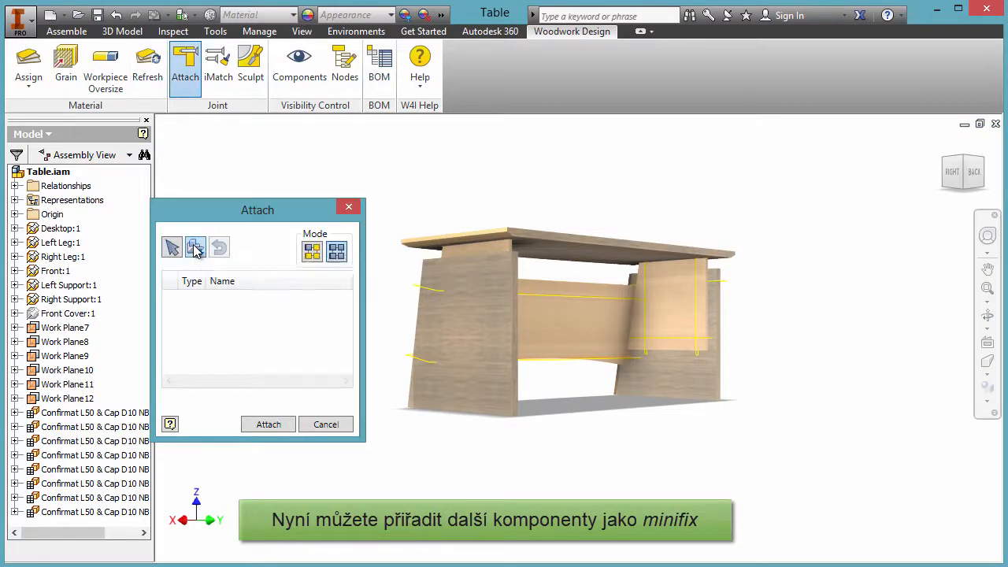
left_click(71, 222)
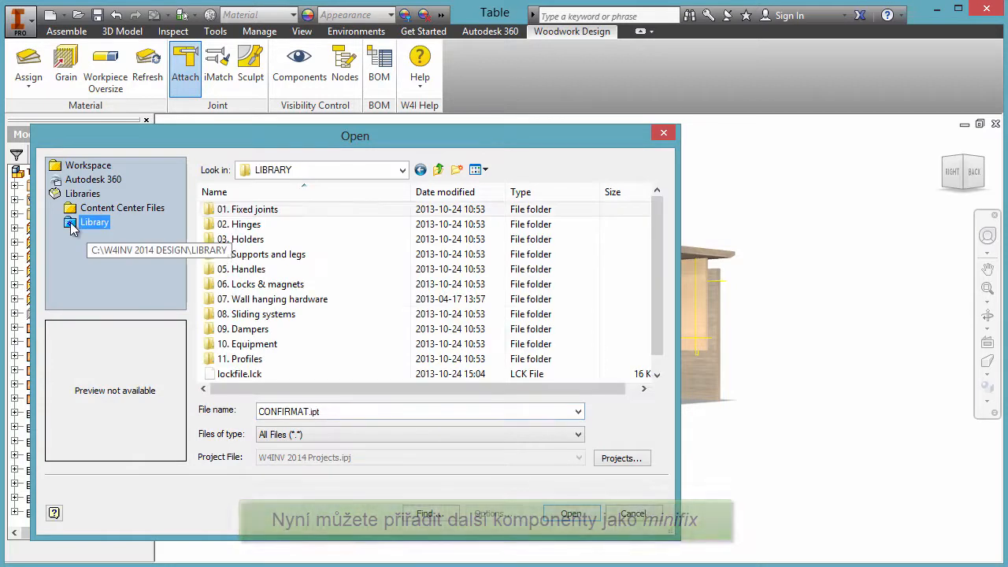
double_click(252, 212)
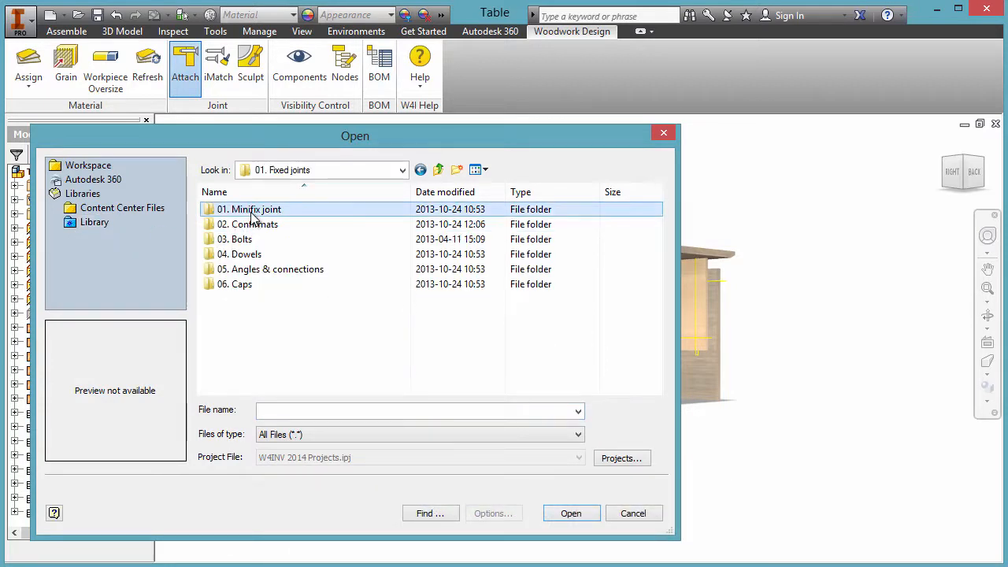
double_click(252, 212)
double_click(252, 212)
left_click(251, 230)
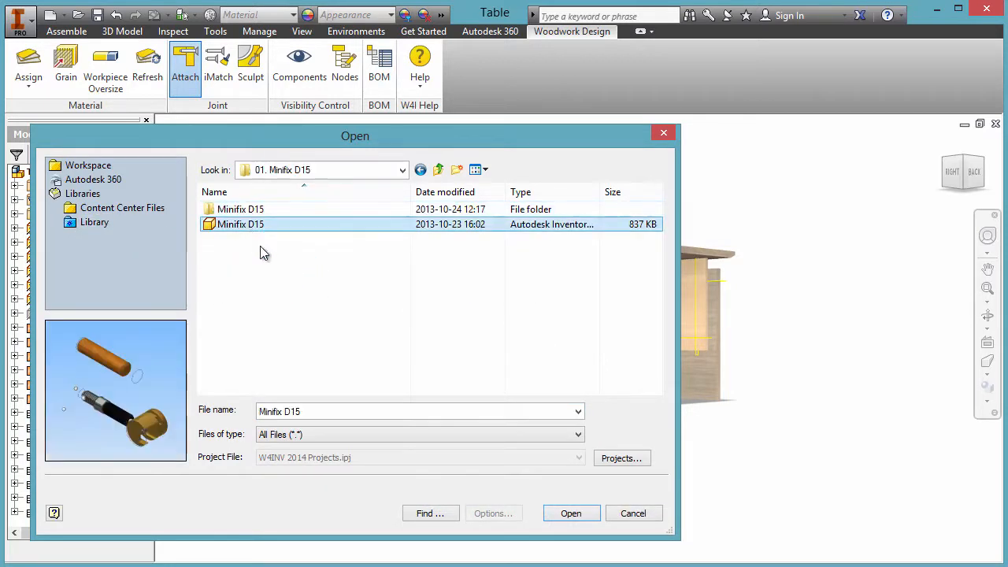
left_click(566, 515)
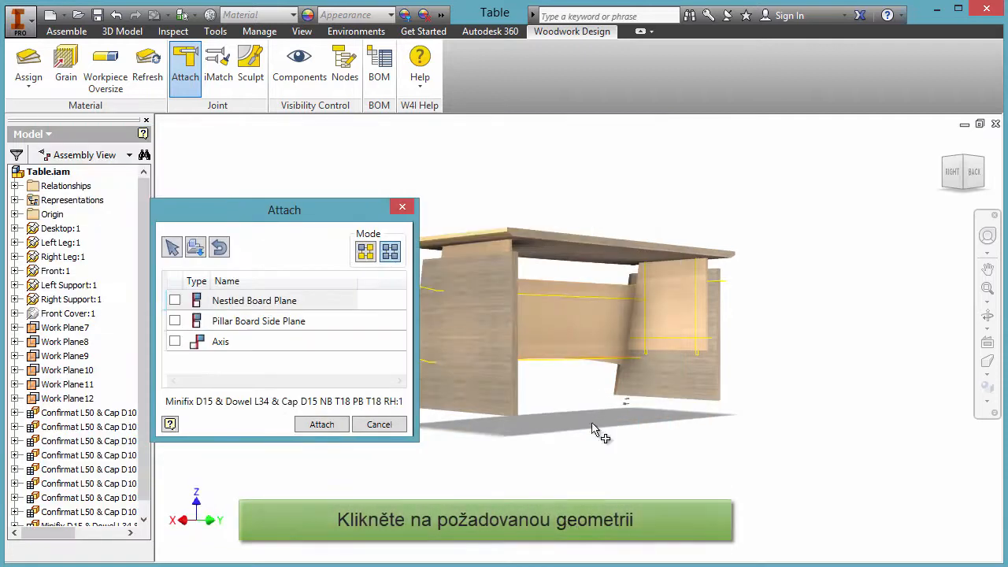
Assign Nestled Board Plane to the desktop's underside and Pillar Board Side Plane to the inner faces of both supports
left_click(634, 264)
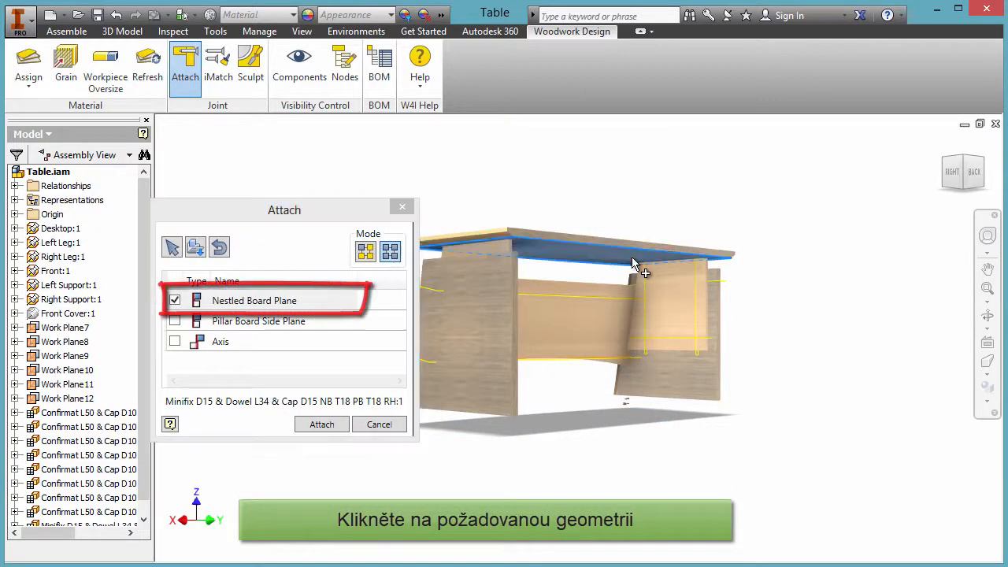
left_click(282, 322)
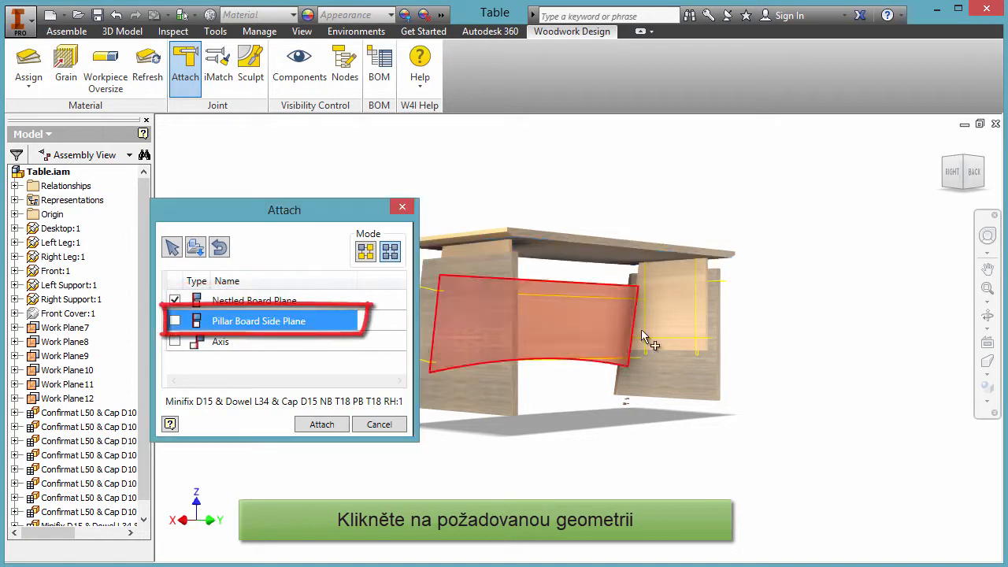
left_click(682, 329)
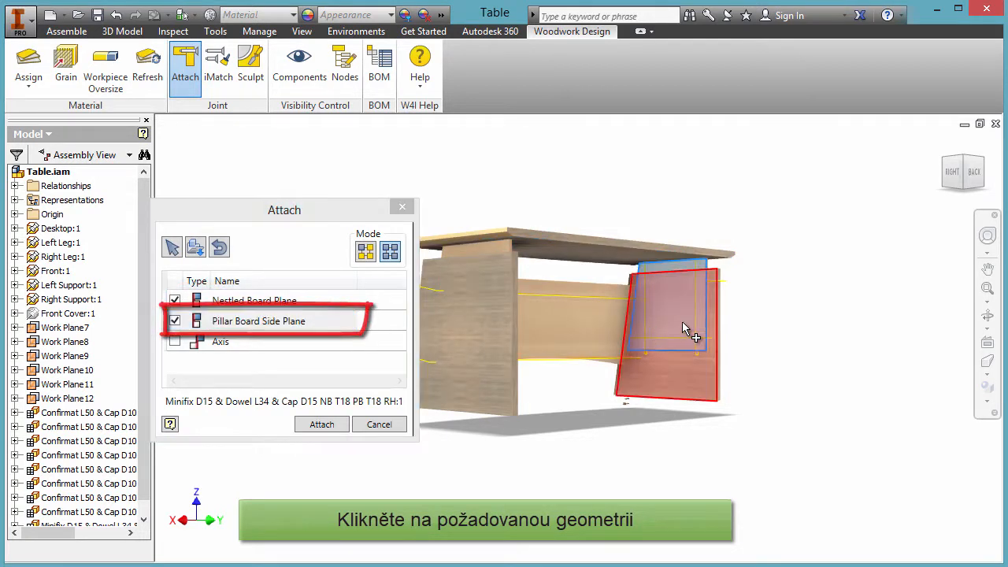
left_click(988, 179)
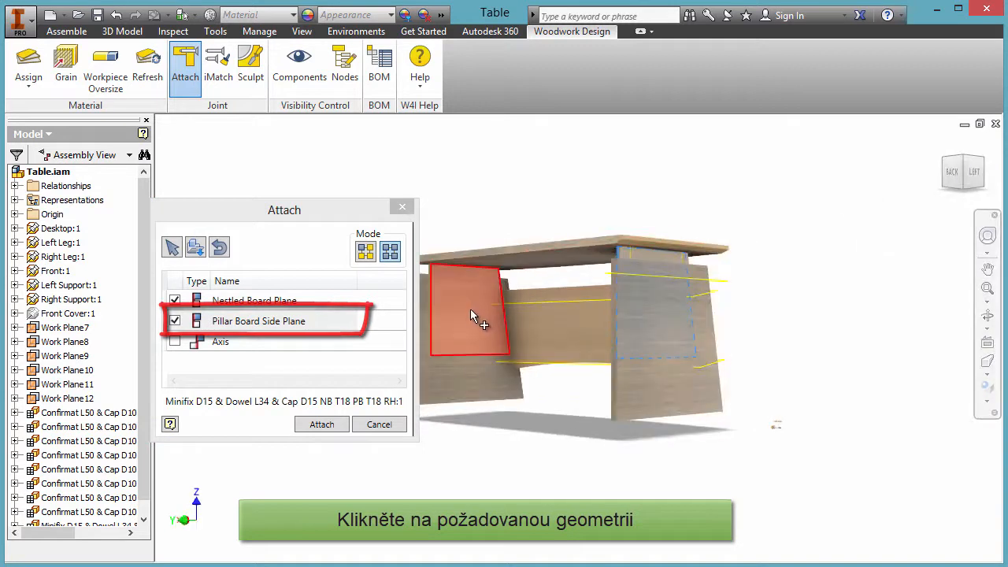
Assign Axis to the two vertical work planes crossing the support and attach the minifix connectors
left_click(216, 342)
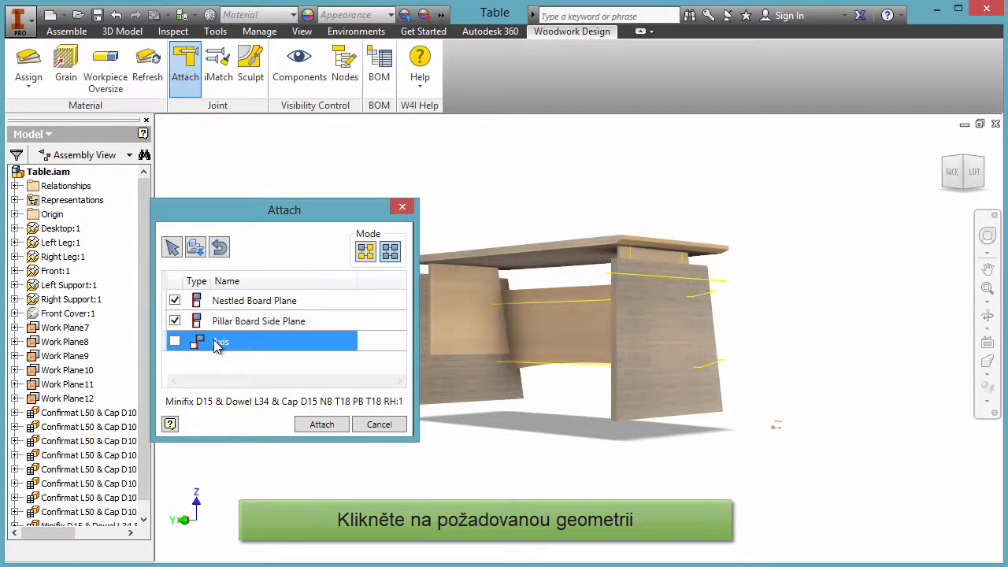
left_click(951, 172)
scroll(640, 321, "up", 5)
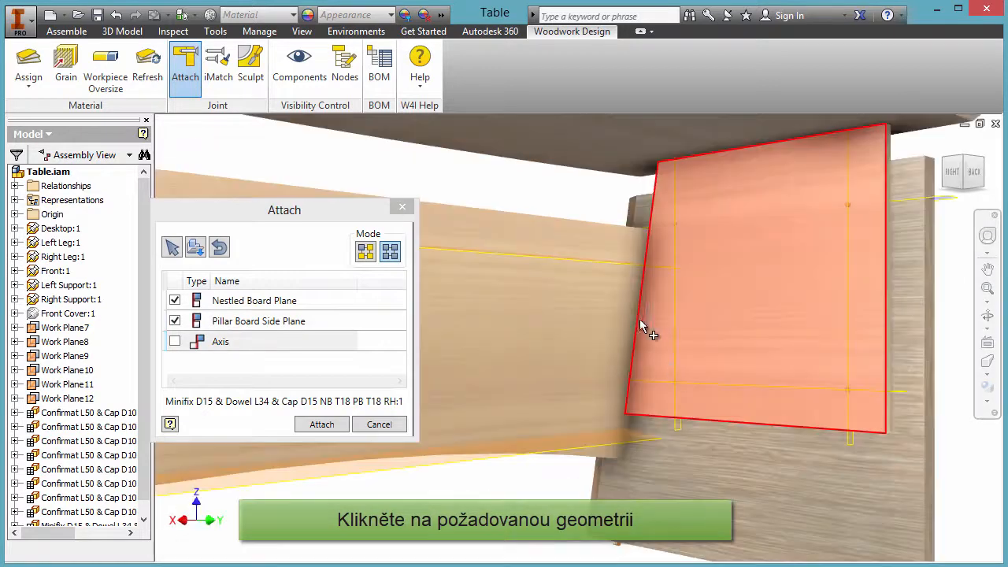
left_click(680, 431)
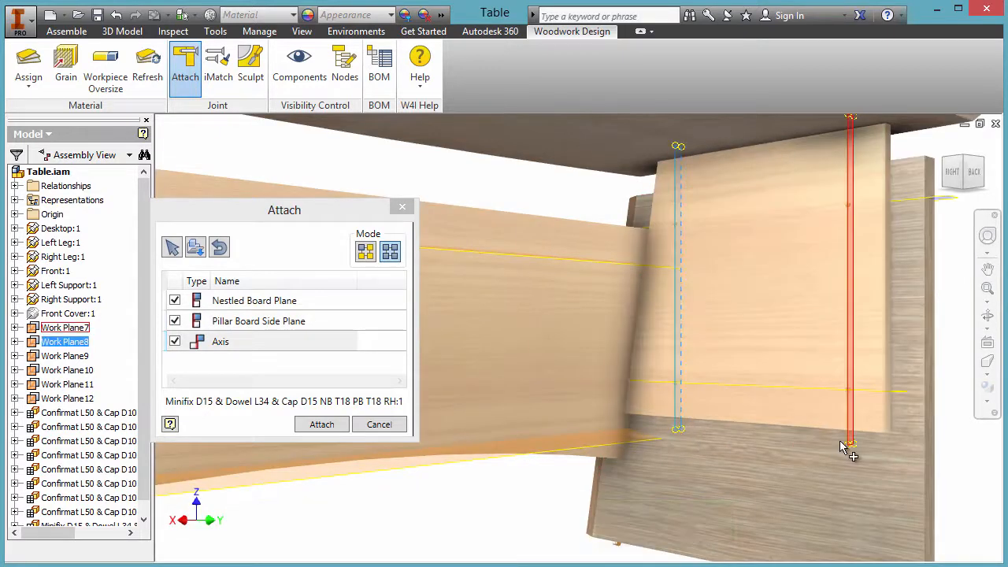
left_click(841, 447)
middle_click_drag(718, 252, 693, 364)
scroll(693, 367, "down", 1)
middle_click_drag(693, 363, 689, 363, "shift")
middle_click_drag(580, 504, 578, 486, "shift")
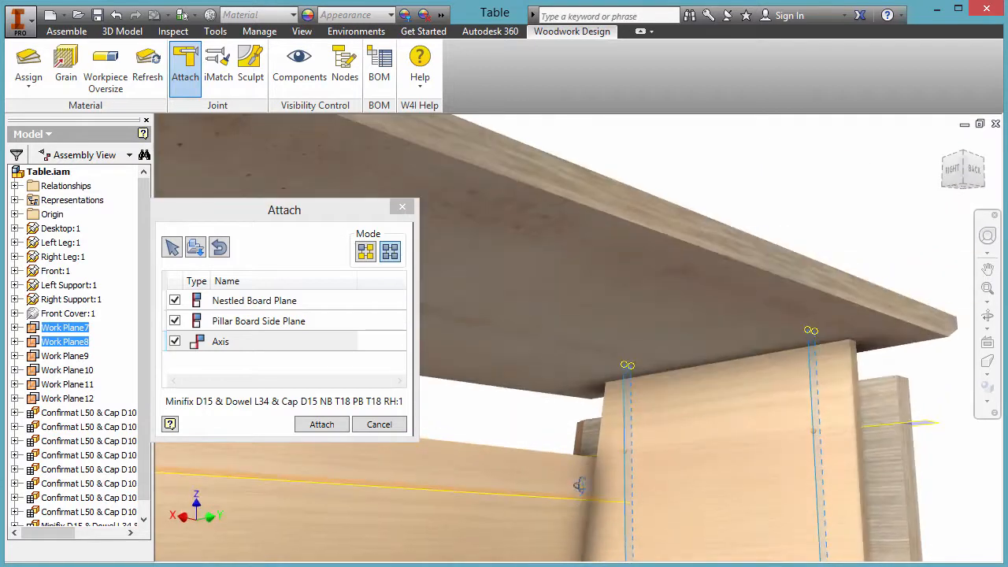
scroll(667, 422, "down", 2)
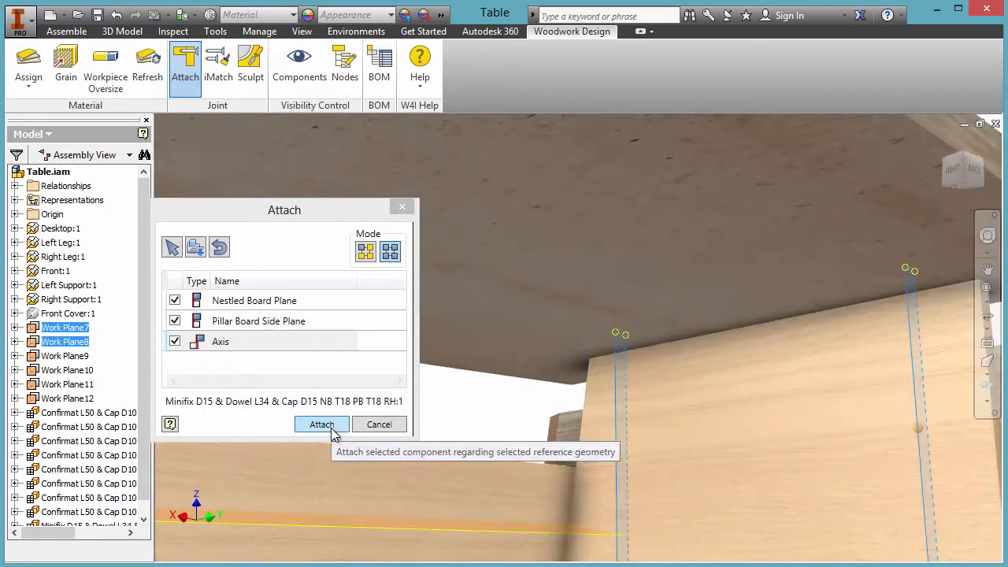
left_click(321, 426)
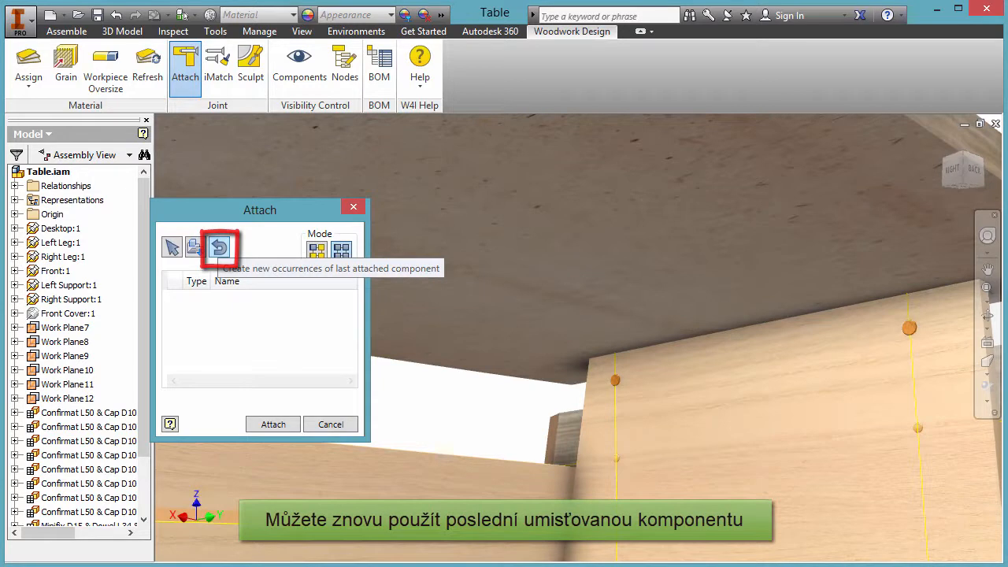
Reuse the last attached minifix component and assign its Nestled Board Plane to the inner faces of both legs
left_click(220, 248)
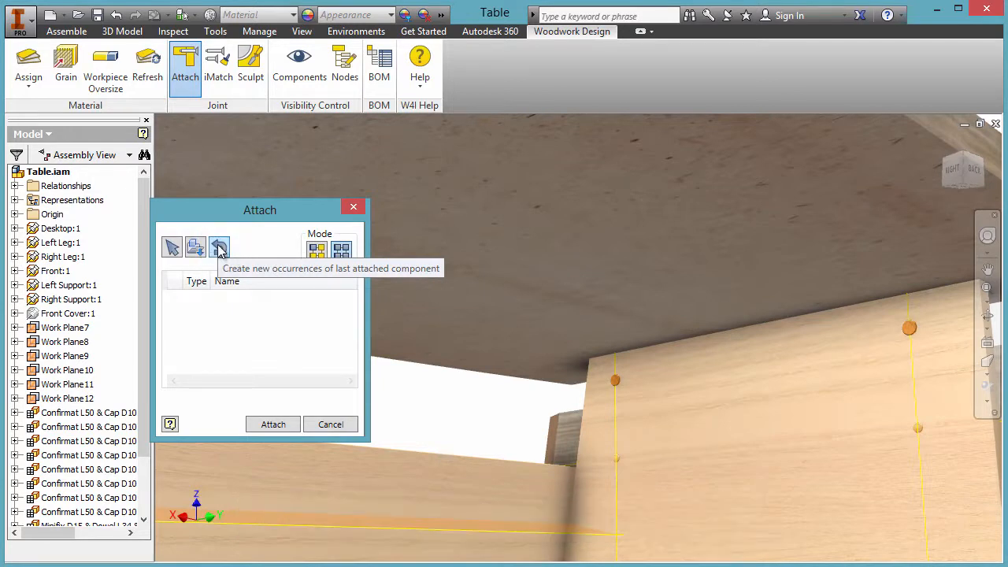
scroll(528, 296, "up", 2)
middle_click_drag(529, 296, 520, 279, "shift")
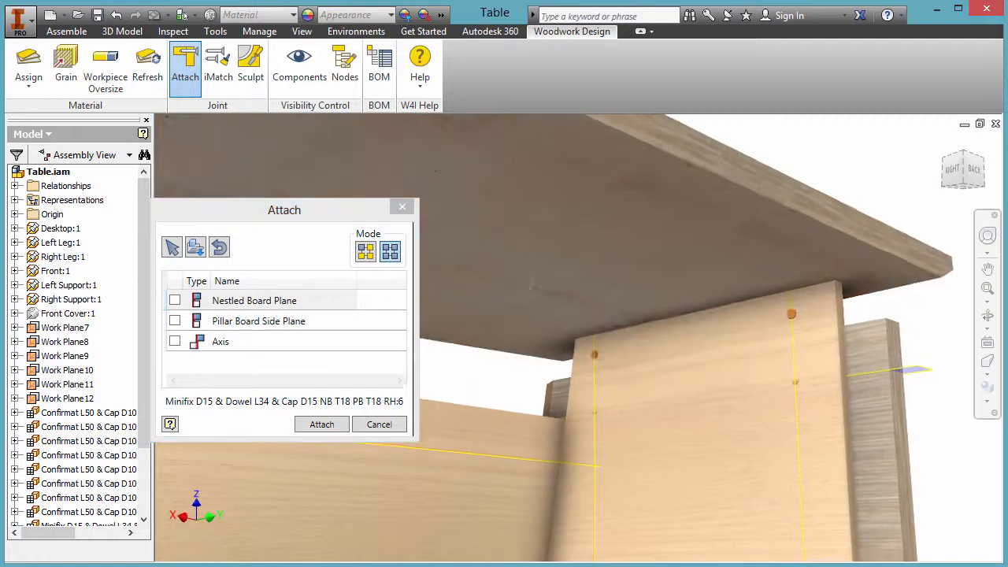
scroll(581, 169, "up", 3)
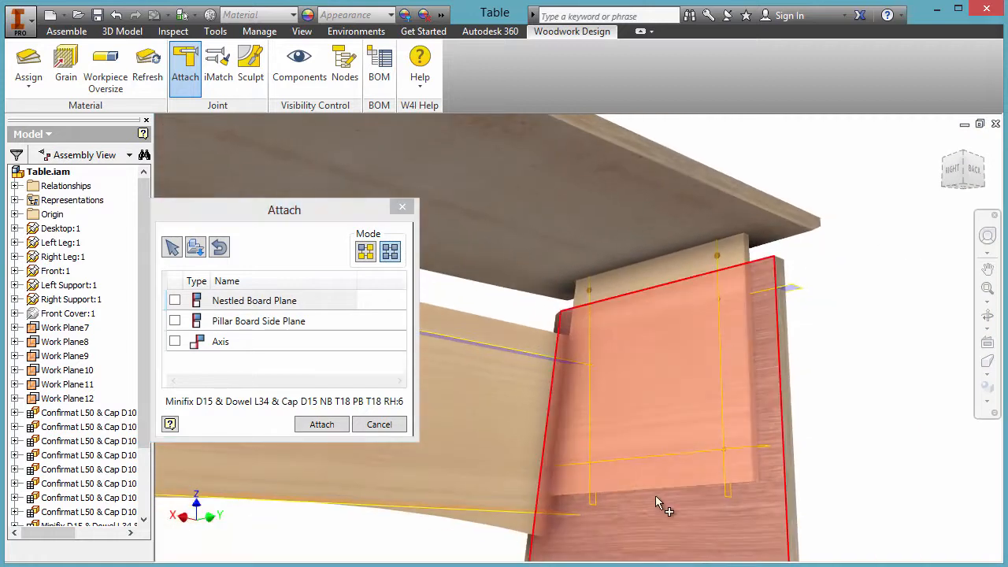
left_click(651, 515)
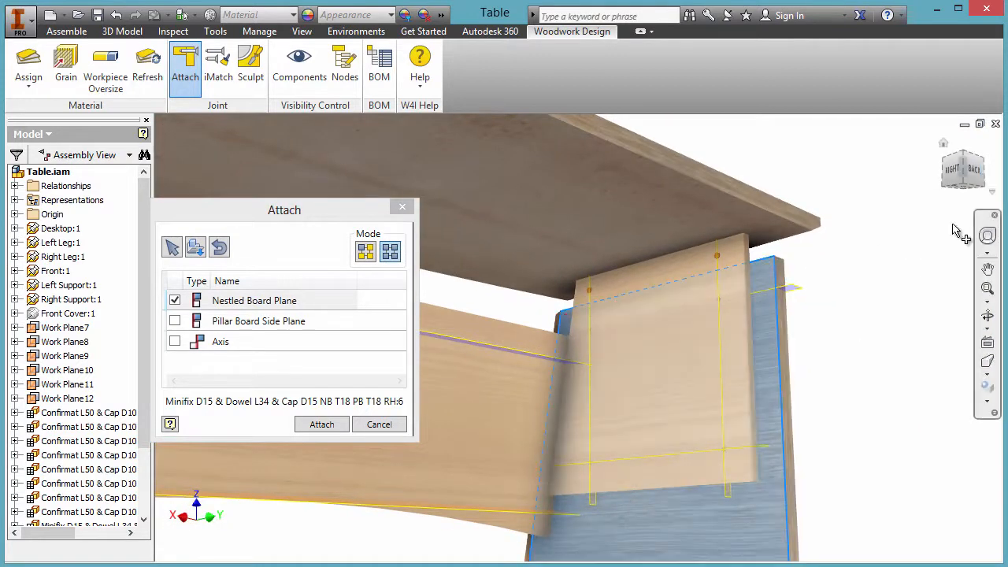
left_click(984, 177)
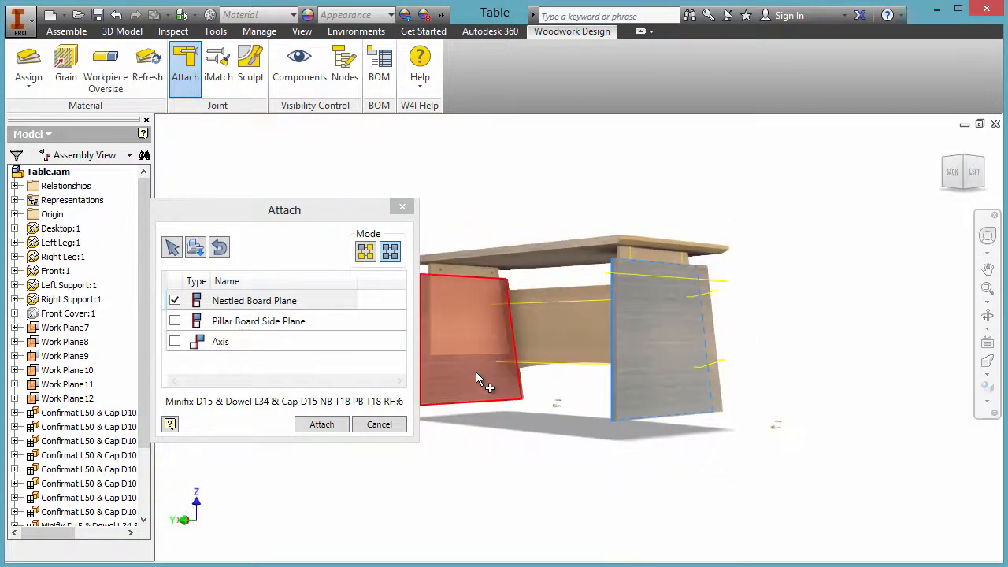
Assign Pillar Board Side Plane to the front panel's inner face and Axis to its two work planes, attach the connectors and close Attach
left_click(333, 323)
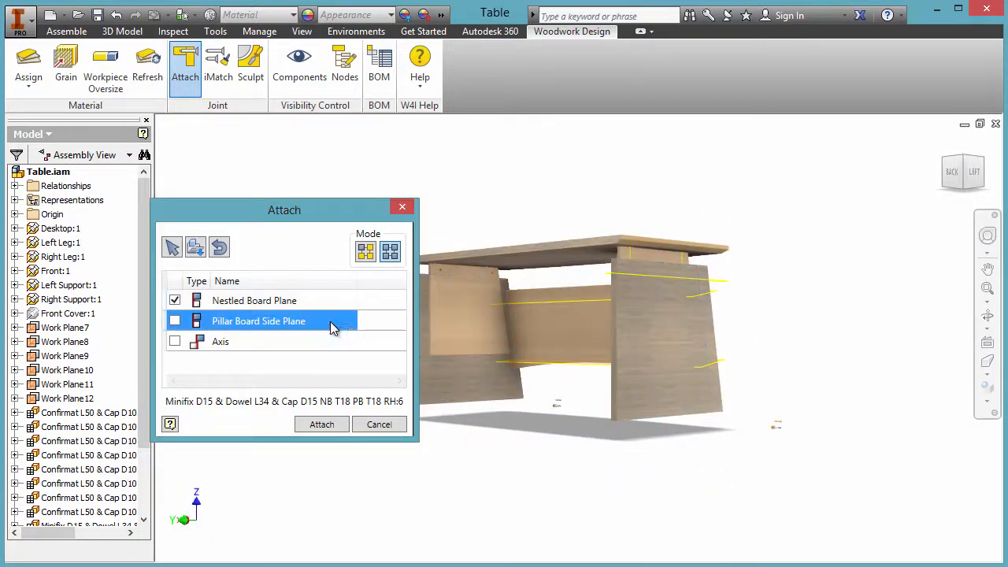
left_click(551, 336)
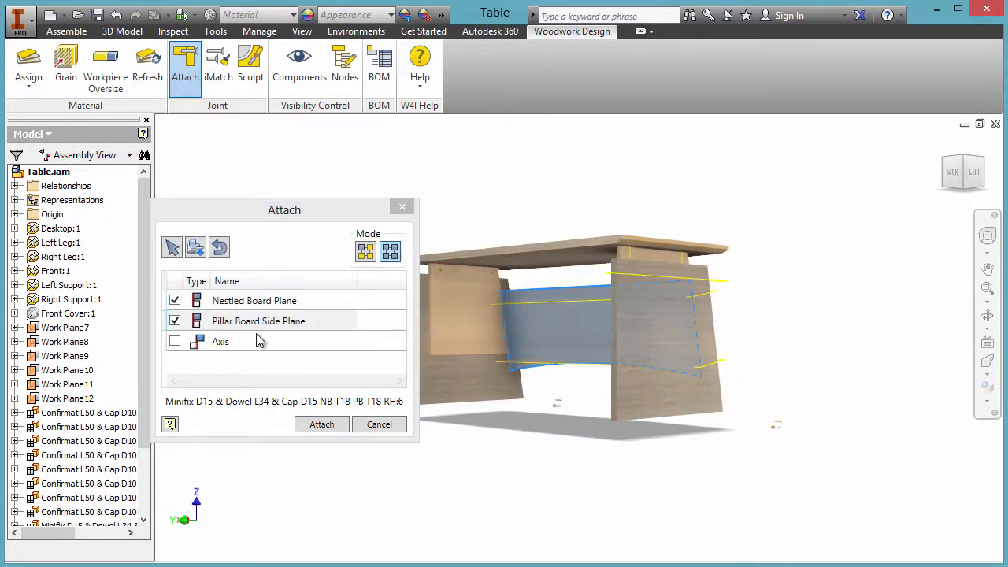
left_click(248, 344)
left_click(536, 319)
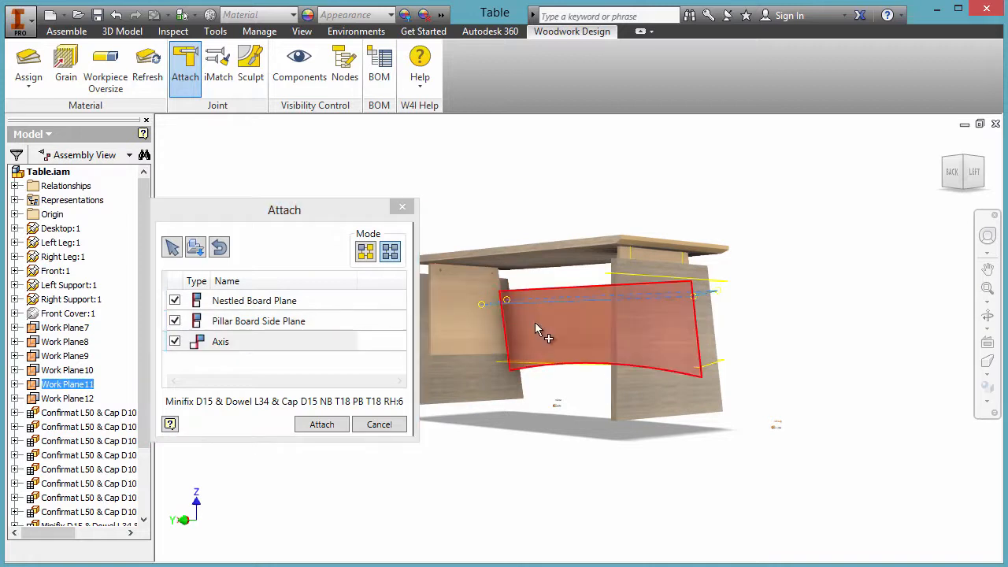
left_click(529, 362)
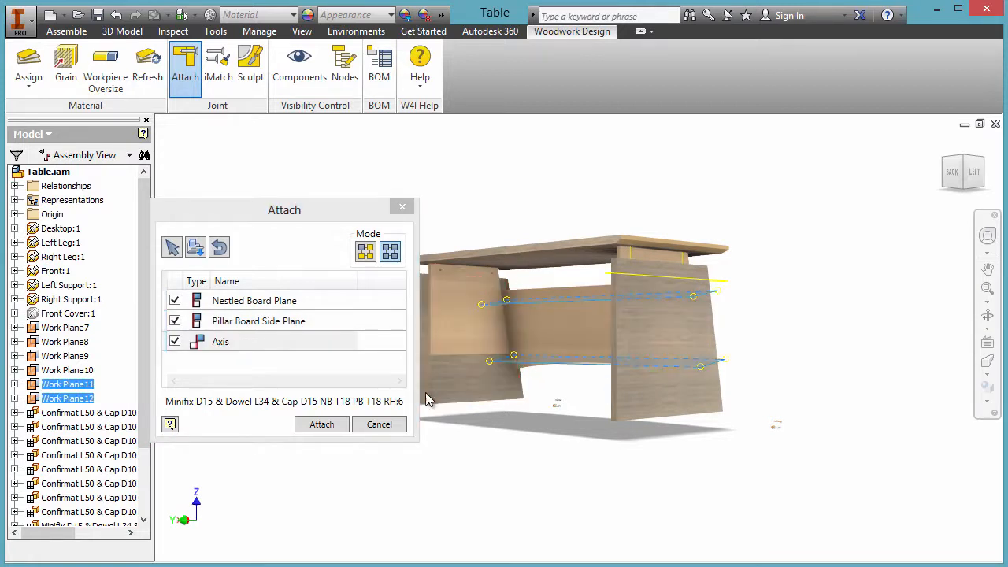
left_click(332, 427)
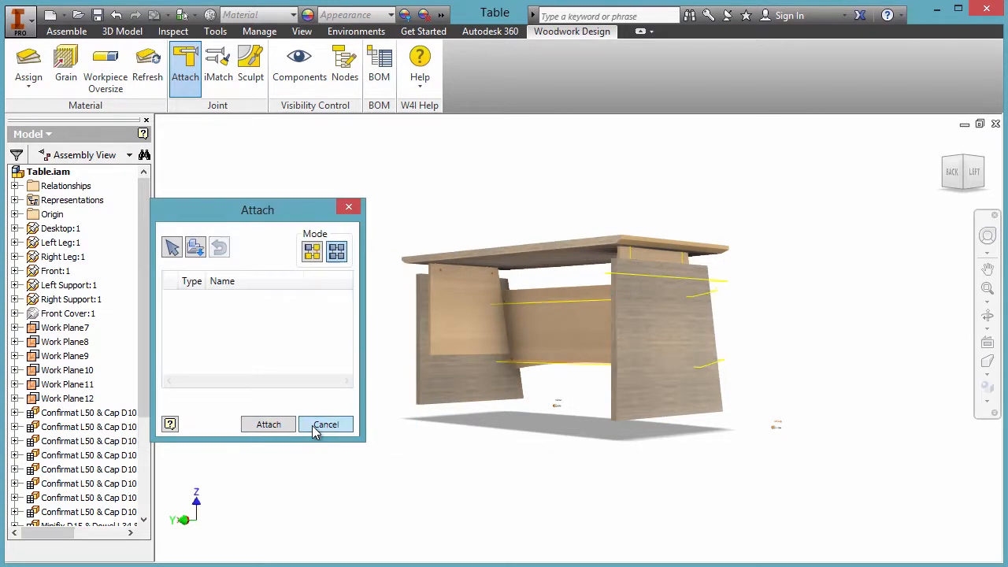
left_click(315, 429)
Hide the work planes and use Visibility Control to fade the table's woodwork components, exposing the connectors
key("F4")
middle_click_drag(526, 344, 537, 346, "shift")
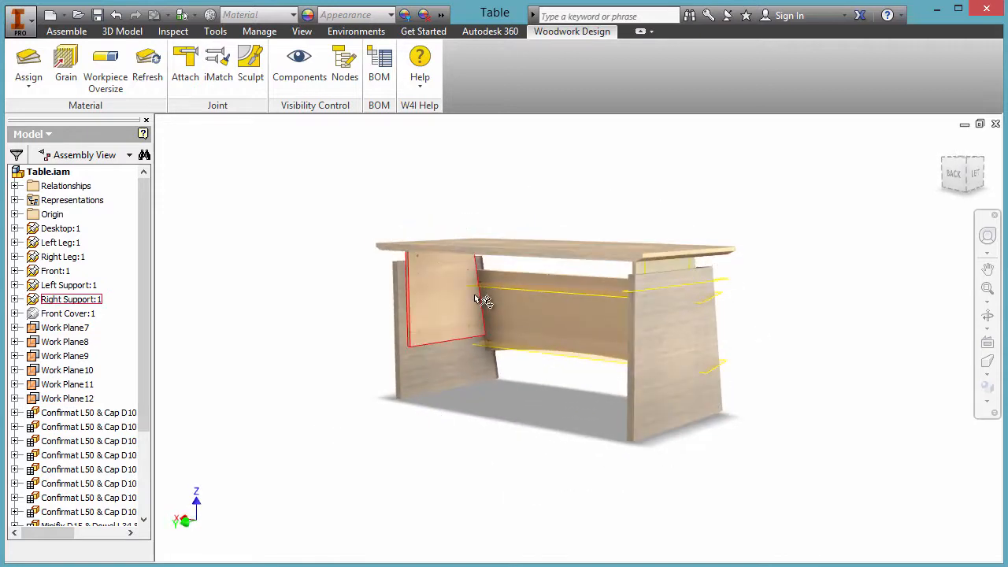
scroll(479, 314, "down", 5)
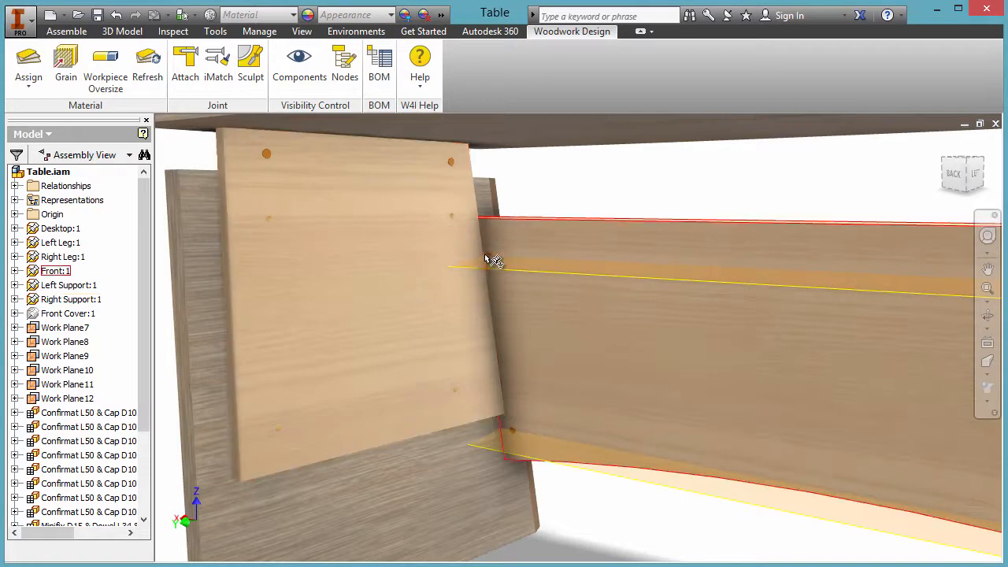
key("F5")
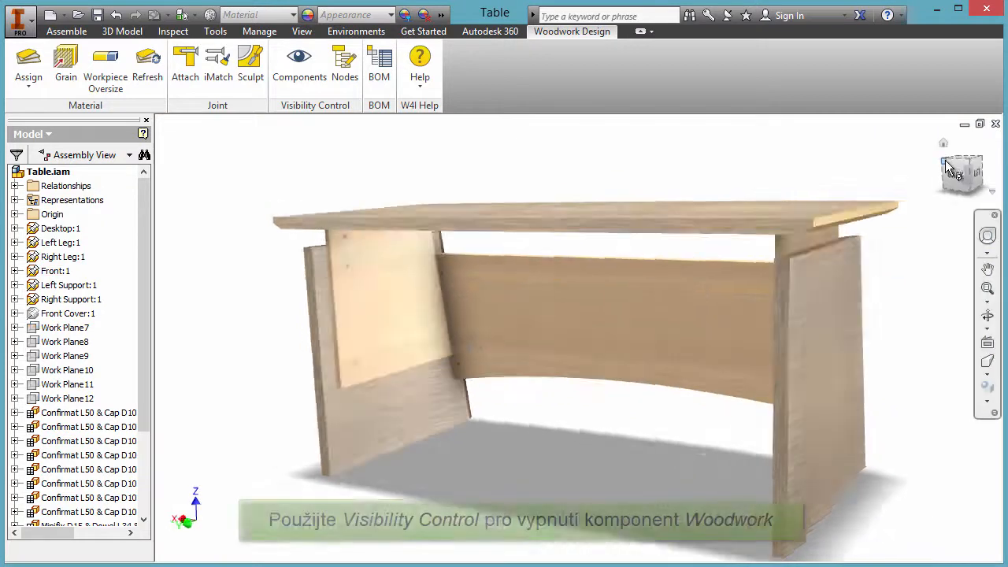
left_click(945, 160)
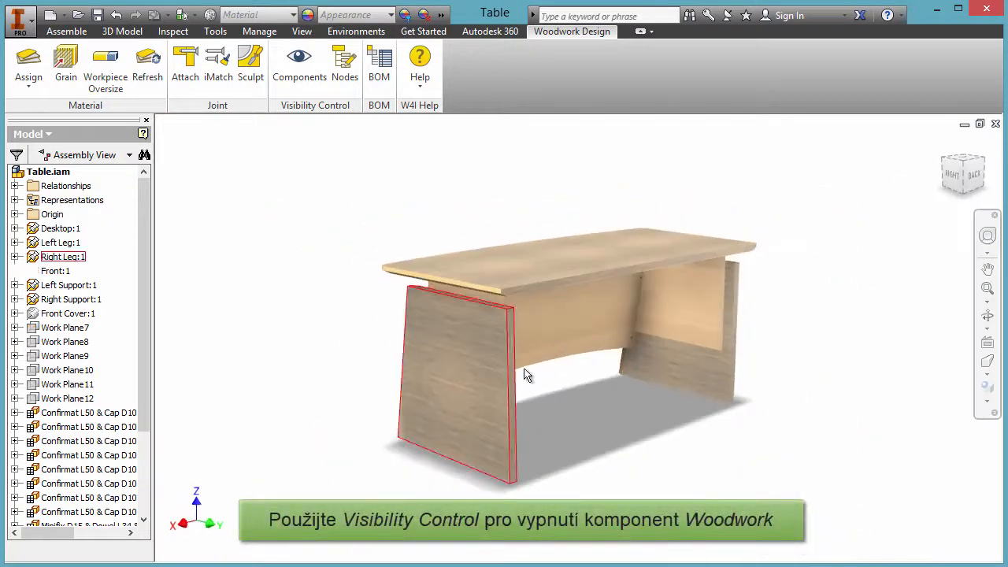
left_click(303, 71)
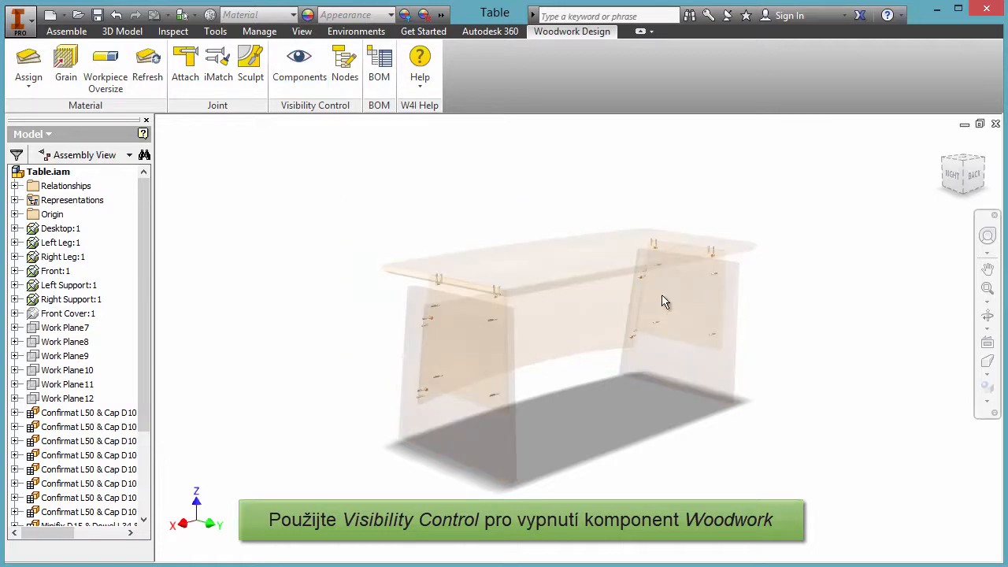
Locate the minifix joining the desktop to the left support nearest the front panel in the browser and set its Side key to Left
scroll(685, 252, "up", 5)
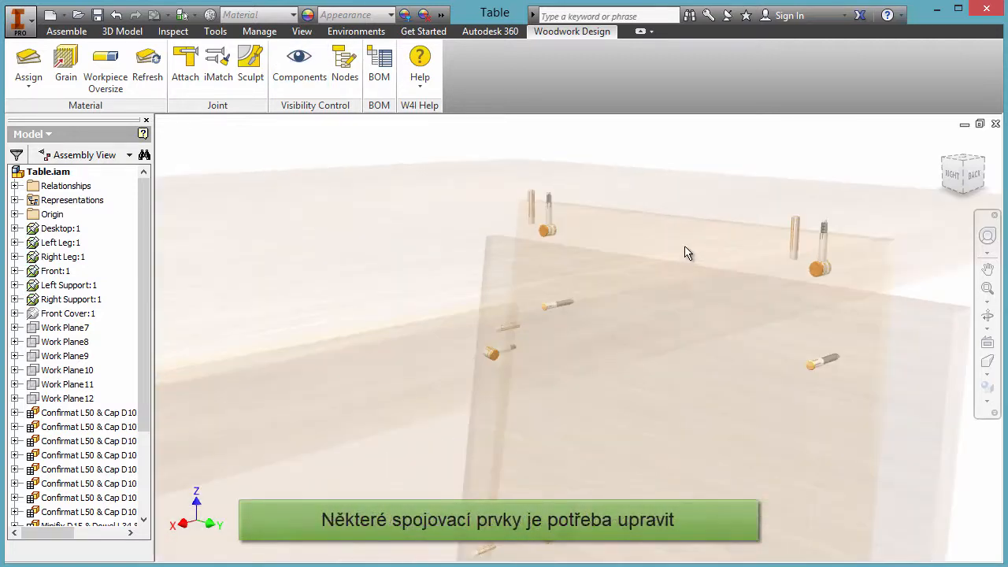
right_click(547, 230)
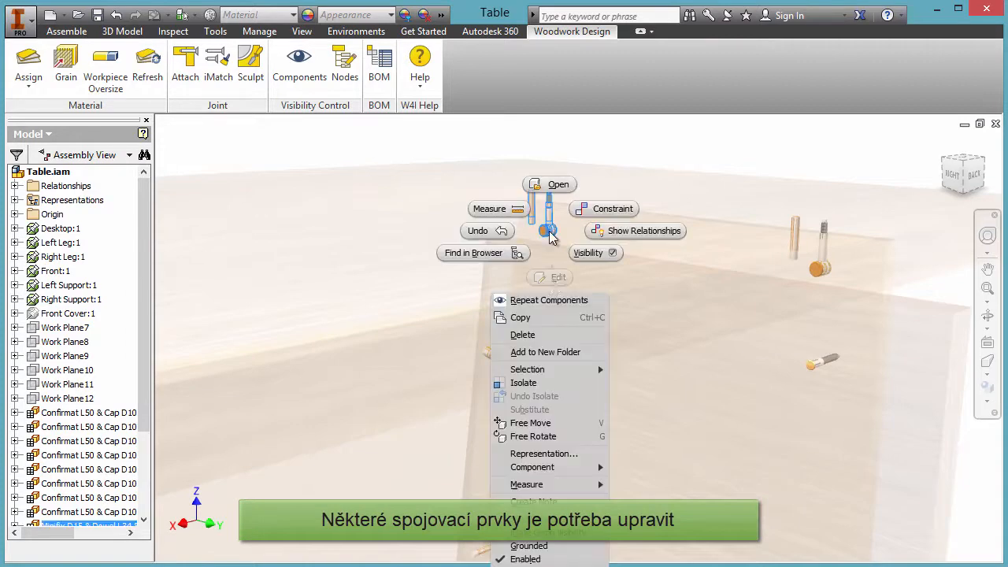
left_click(511, 262)
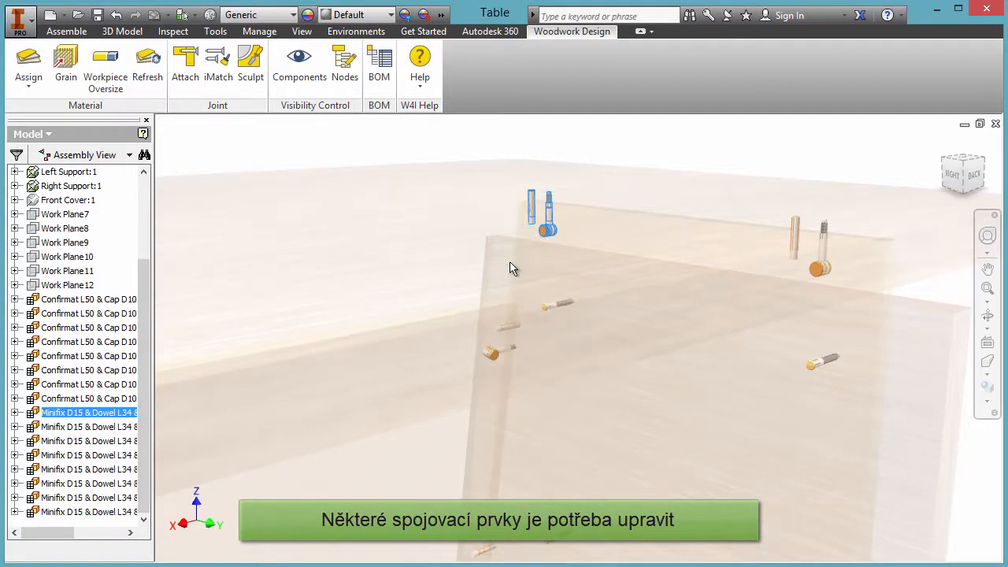
left_click(15, 412)
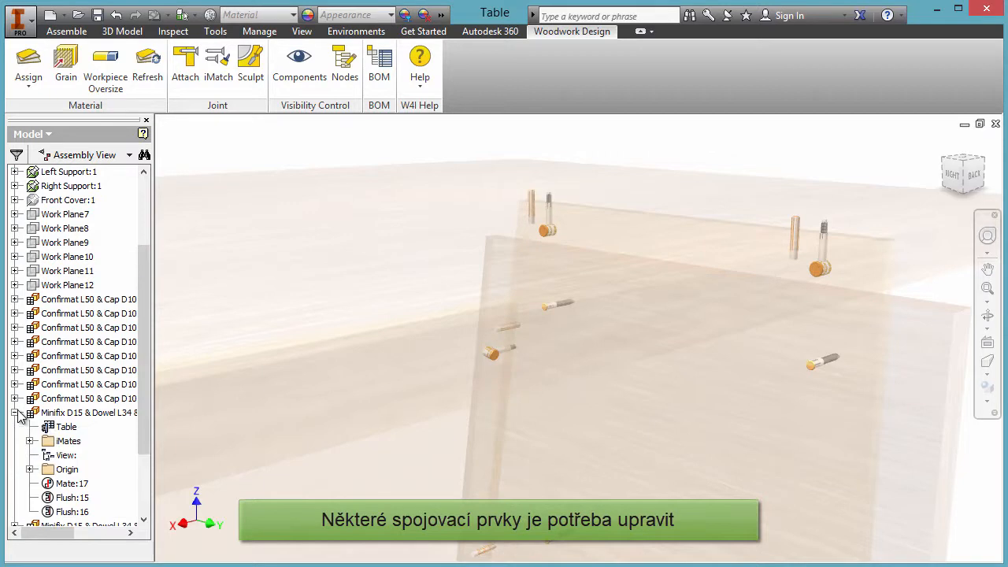
right_click(48, 429)
left_click(111, 448)
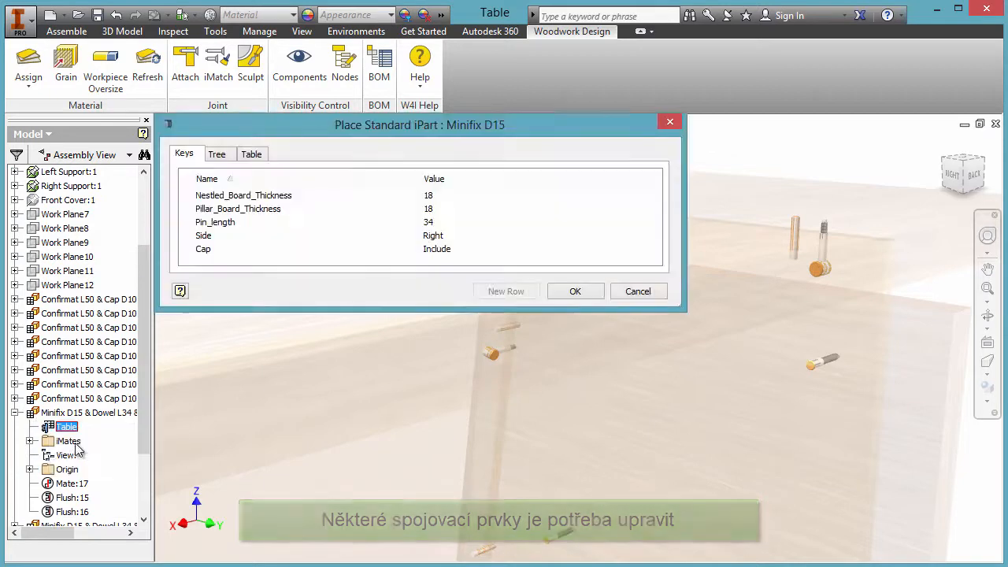
left_click(431, 238)
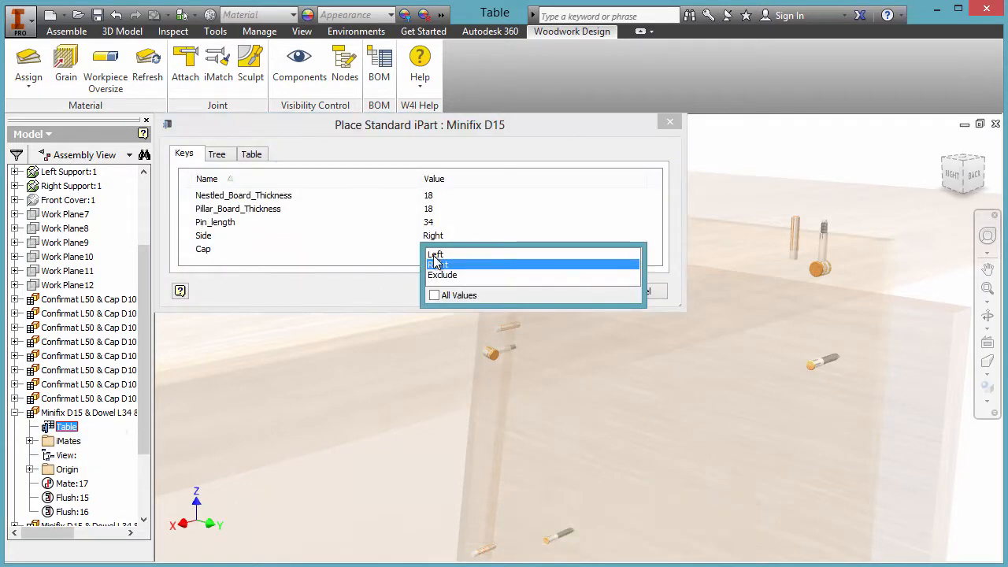
left_click(435, 255)
left_click(572, 291)
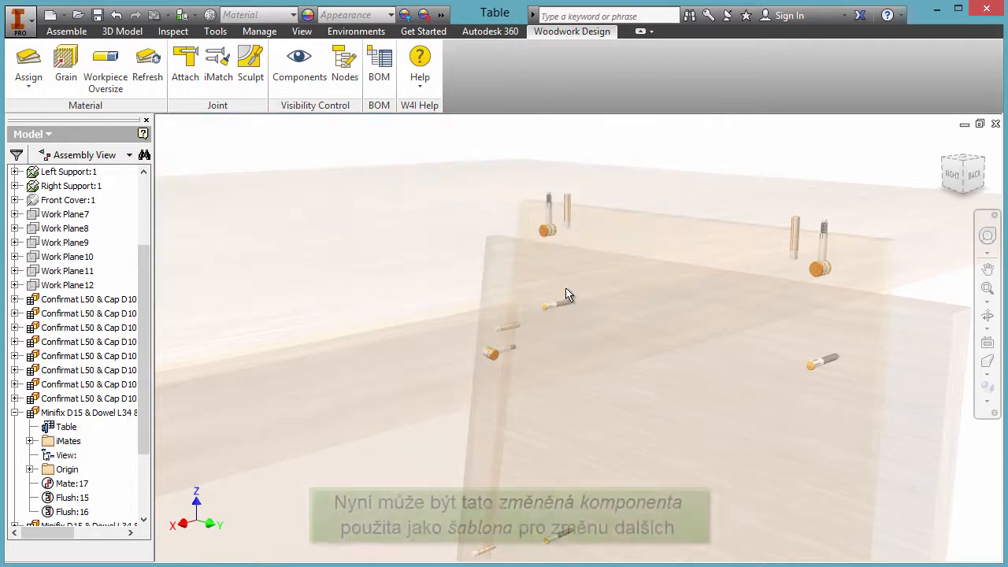
Use iMatch with the edited minifix as template to match other minifixes, including the upper one joining the front panel to the left leg
left_click(549, 233)
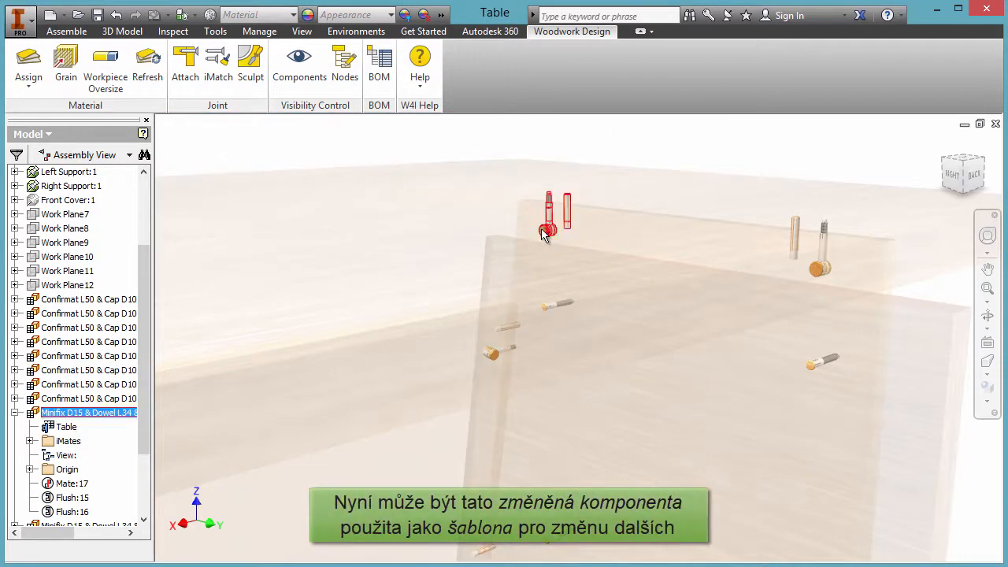
left_click(219, 78)
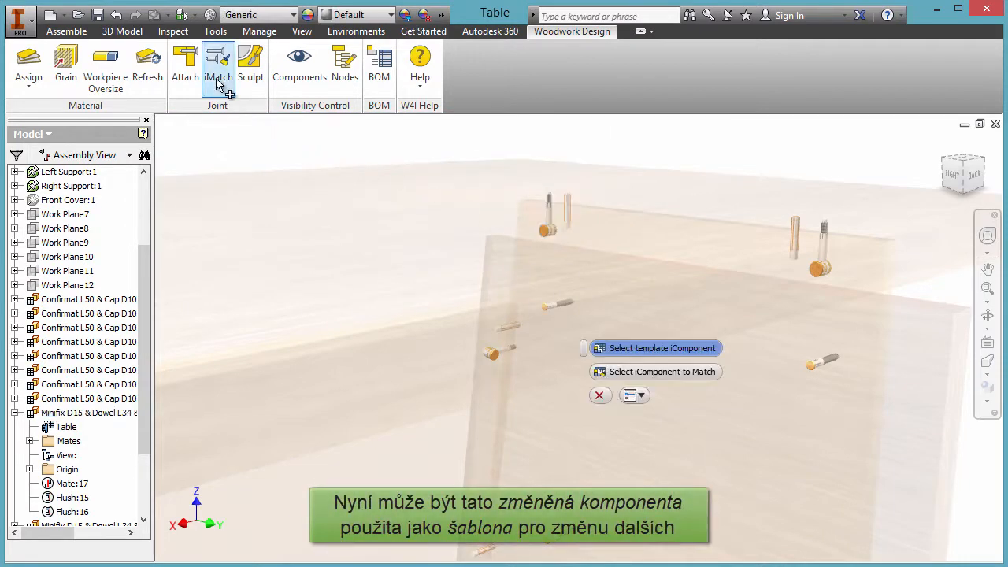
left_click(548, 231)
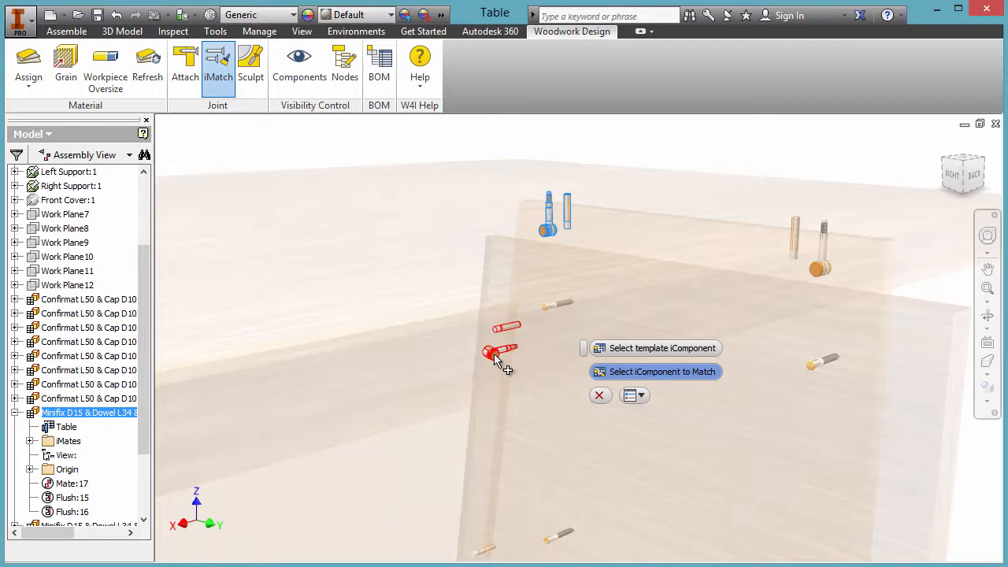
scroll(425, 484, "up", 3)
middle_click_drag(412, 475, 766, 340)
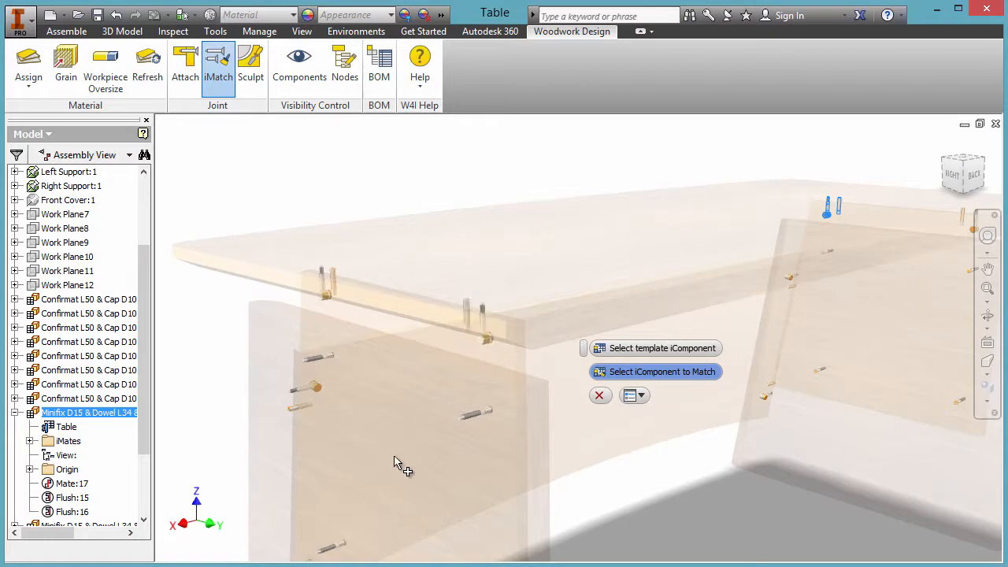
middle_click_drag(353, 478, 407, 300)
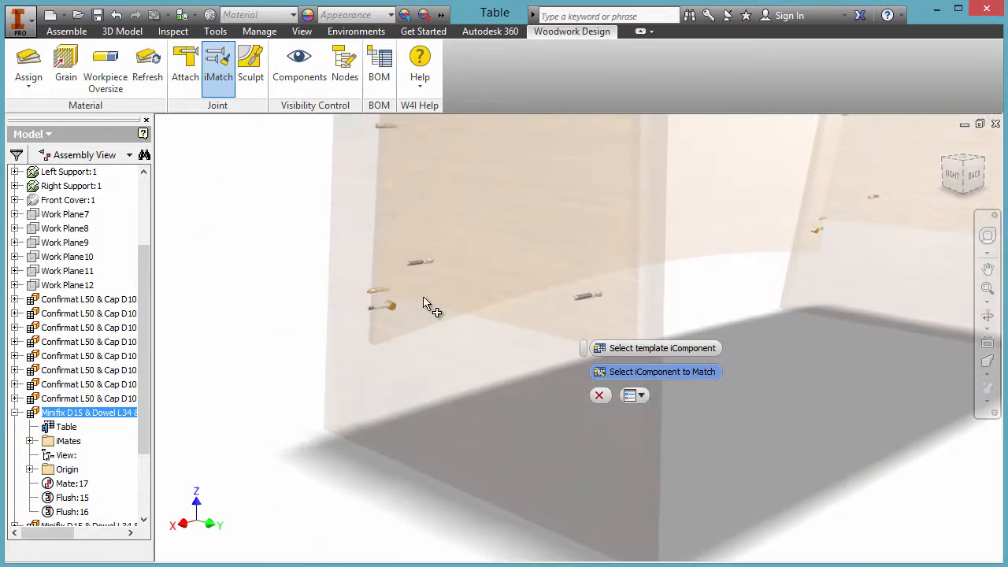
left_click(595, 399)
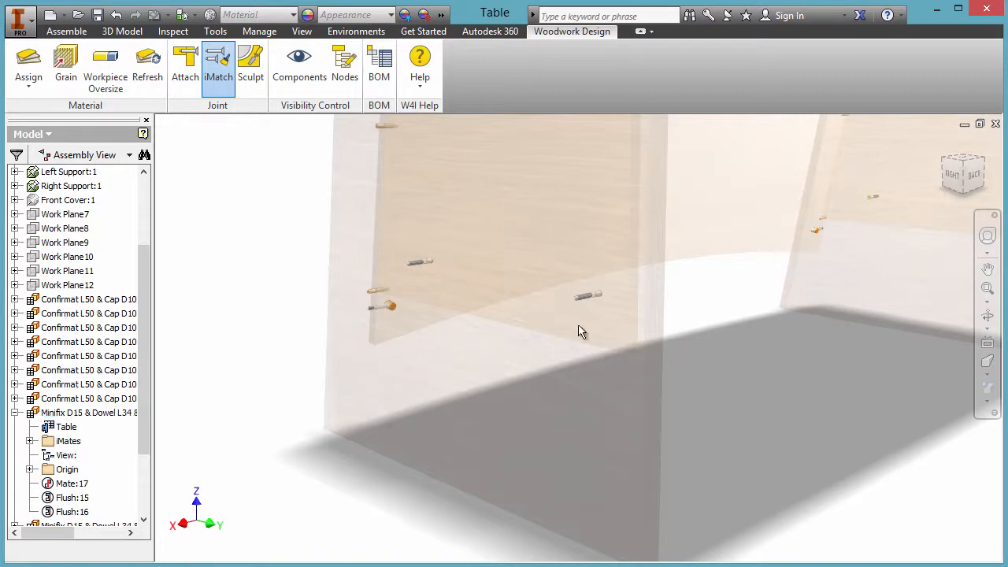
Check the matched connectors at both table ends and re-enable the Woodwork4Inventor components with the Components Display Control
middle_click_drag(591, 185, 551, 337)
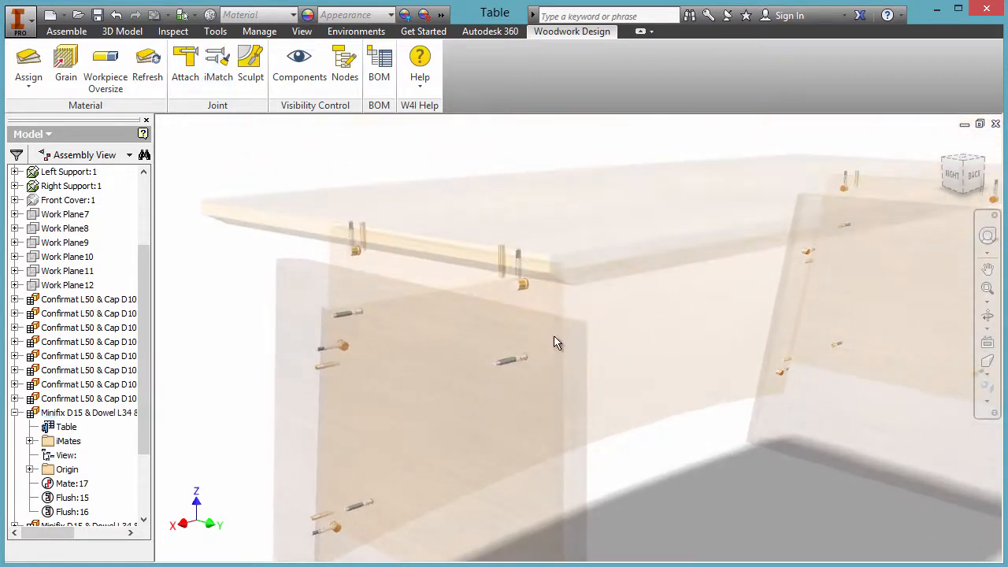
middle_click_drag(881, 212, 642, 244, "shift")
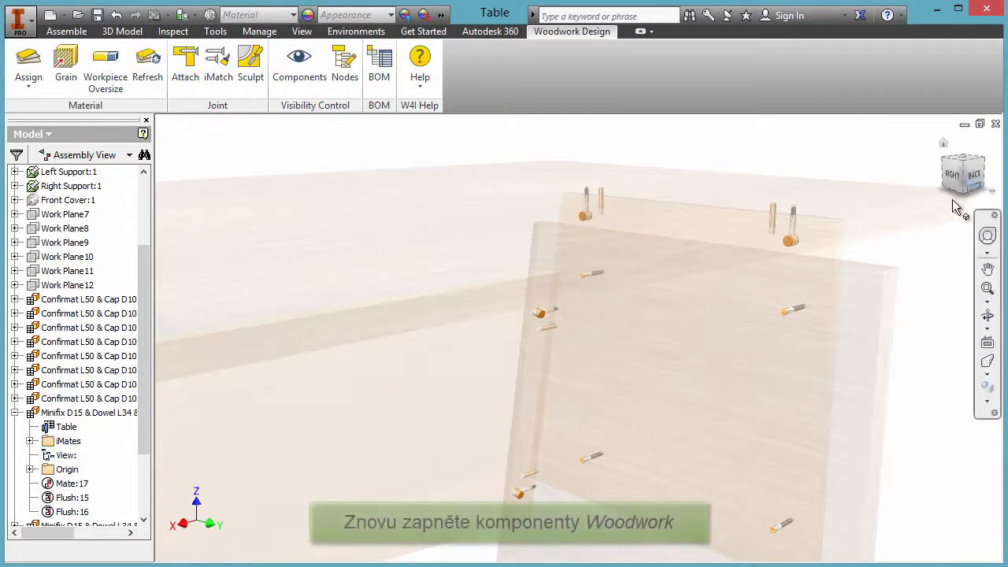
left_click(968, 168)
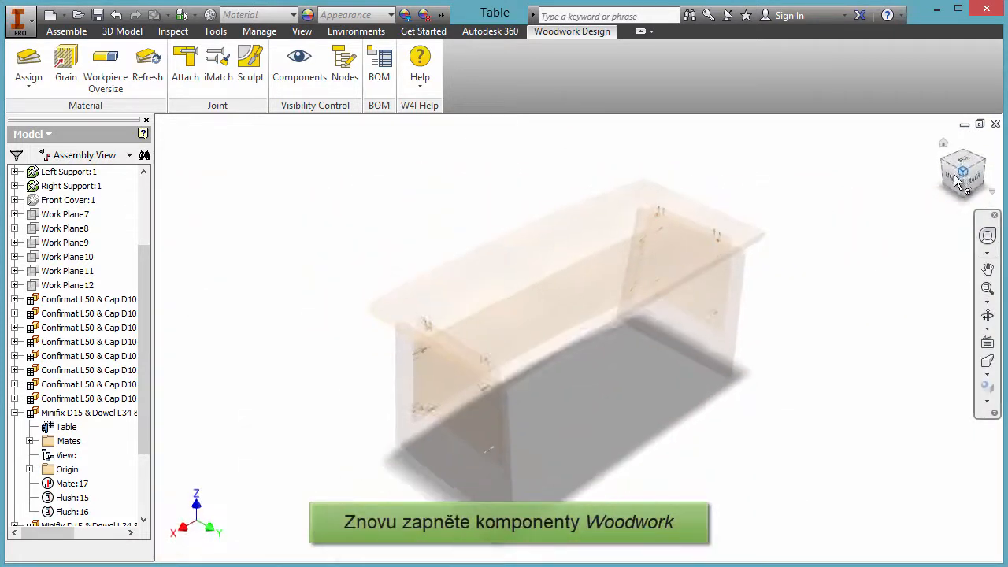
left_click(316, 88)
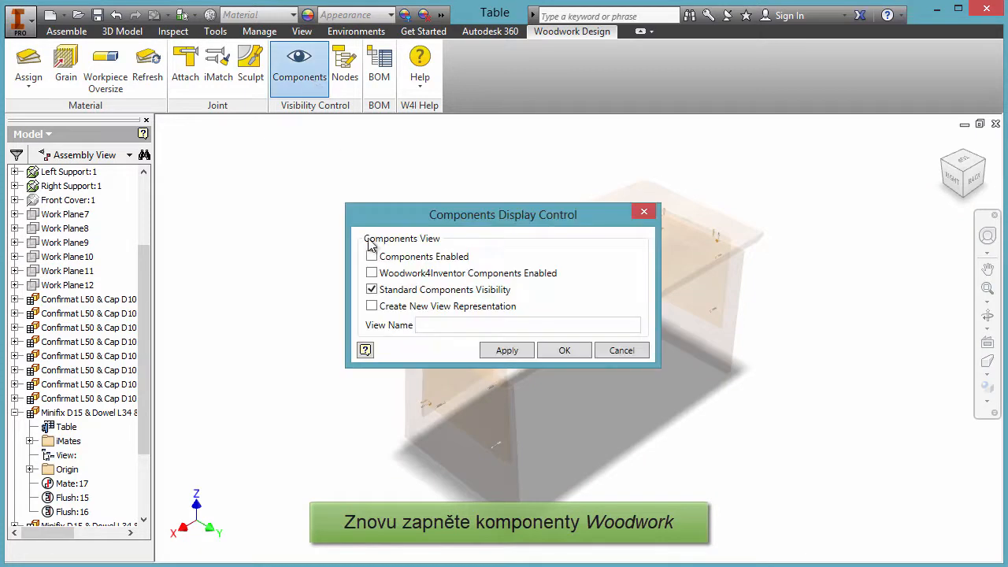
left_click(566, 351)
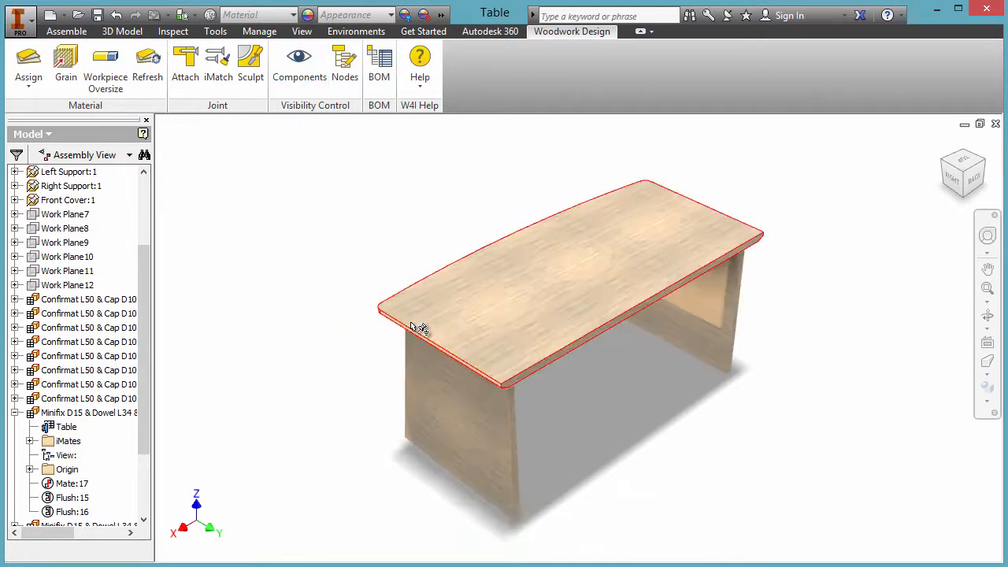
Sculpt the connector holes with both Woodwork Parts and Inventor Parts included, and close Sculpt
left_click(252, 69)
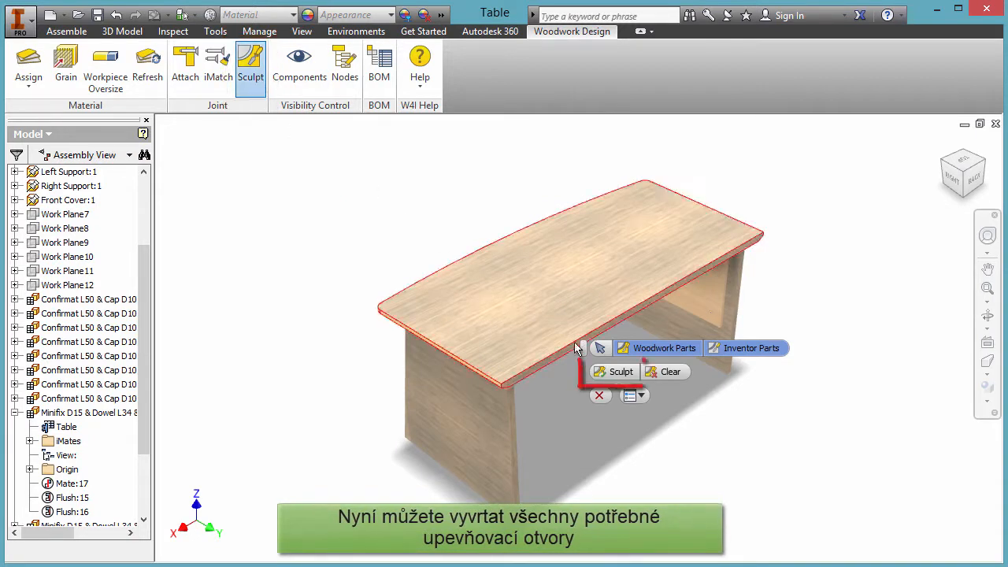
left_click(618, 378)
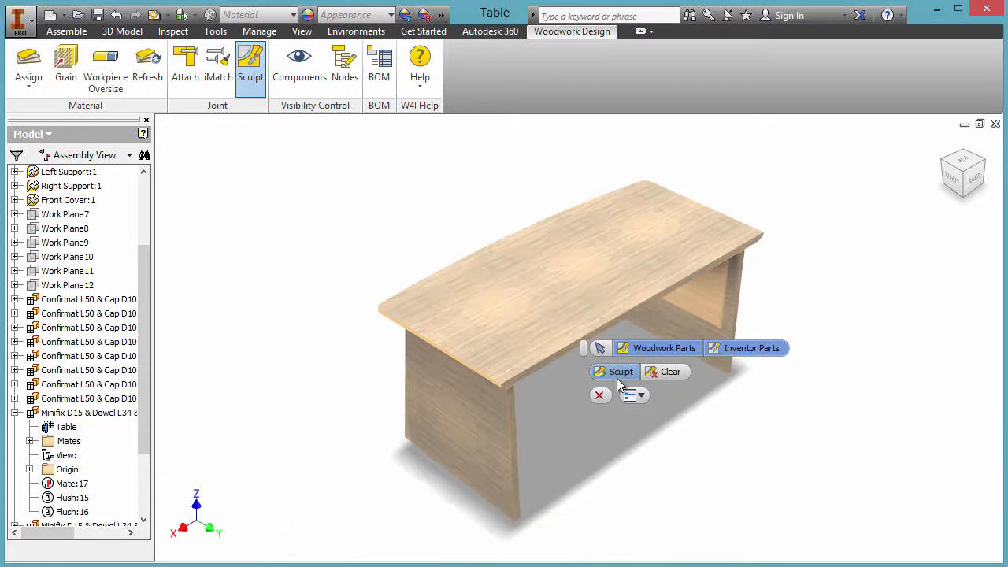
left_click(601, 395)
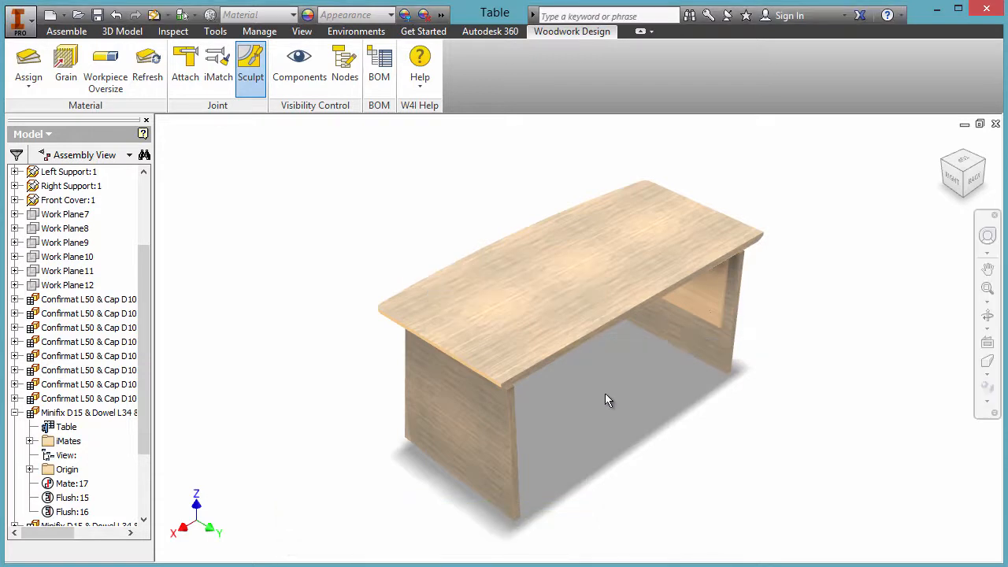
Turn off Standard Components Visibility and hide the desktop to examine the drilled holes in the support and front panel
left_click(315, 82)
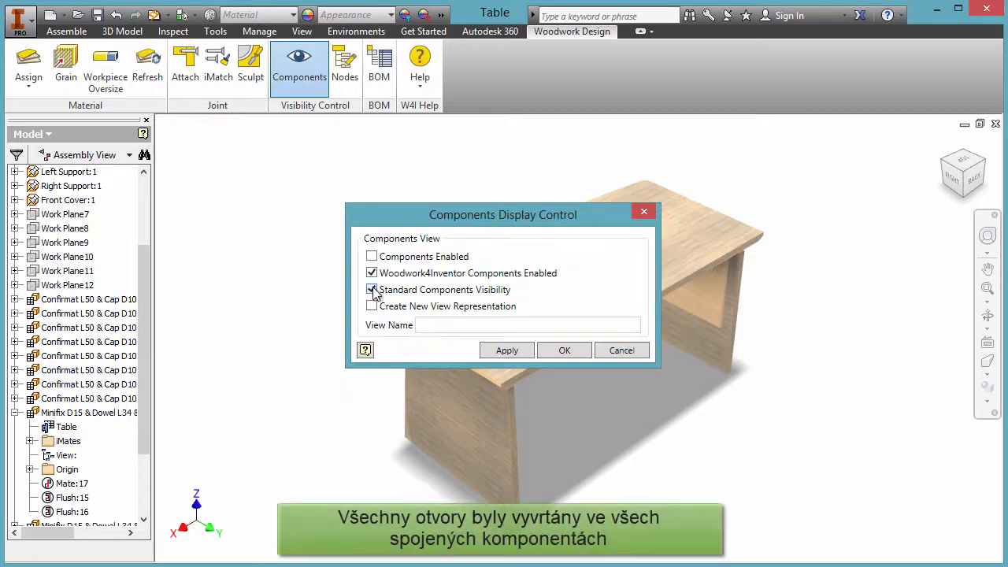
left_click(563, 350)
right_click(583, 340)
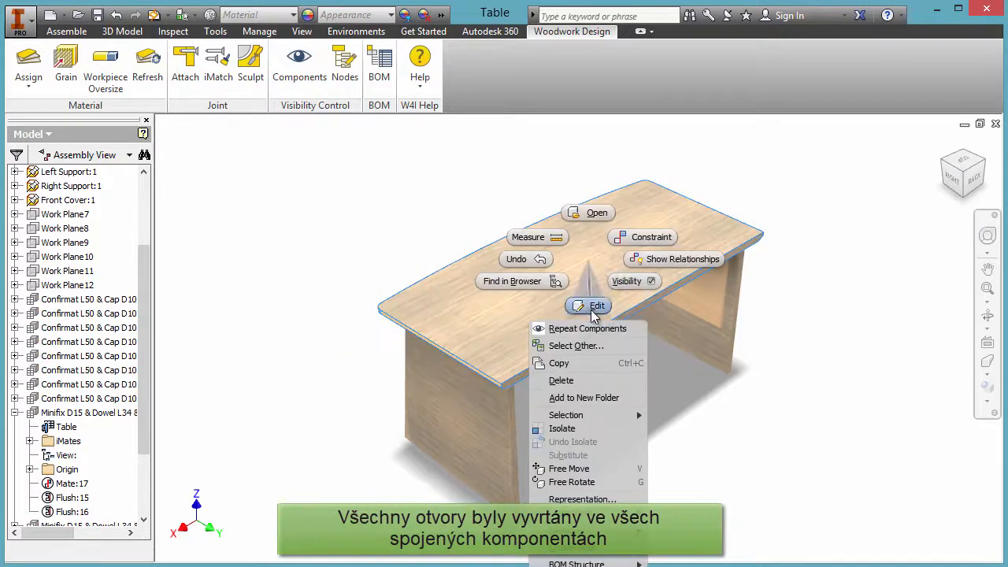
left_click(644, 285)
scroll(707, 235, "down", 5)
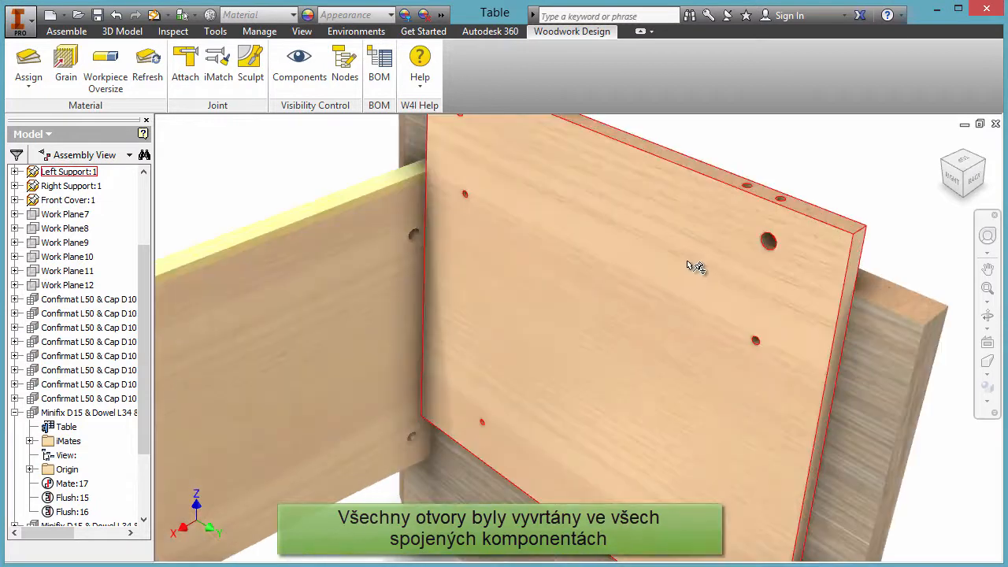
scroll(666, 289, "up", 2)
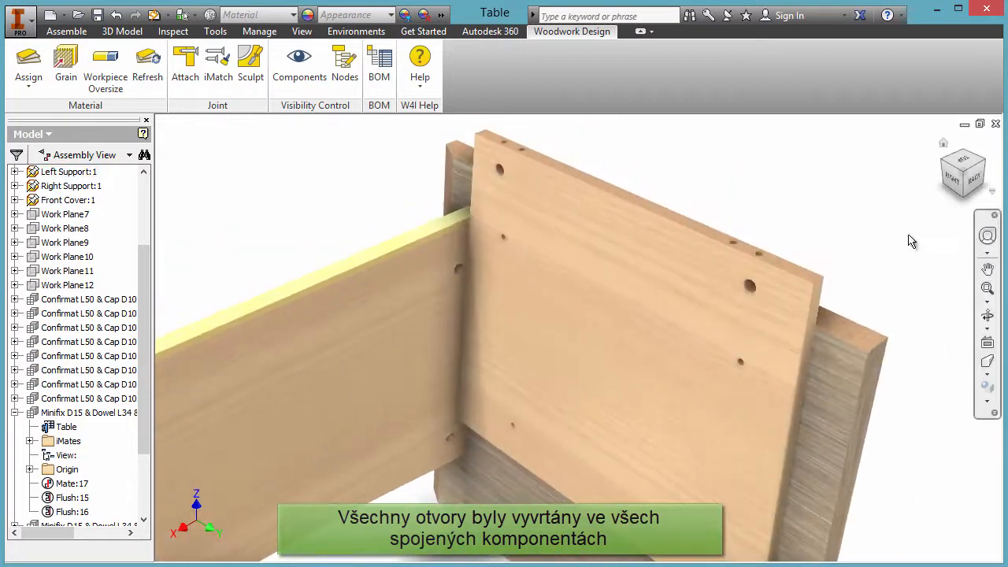
left_click(960, 173)
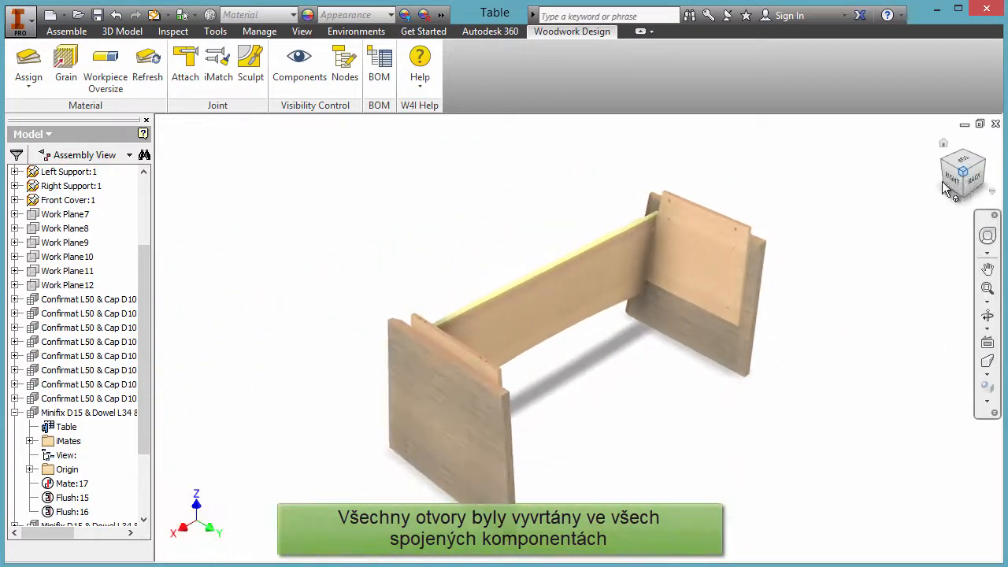
Make the desktop component visible again
left_click(144, 172)
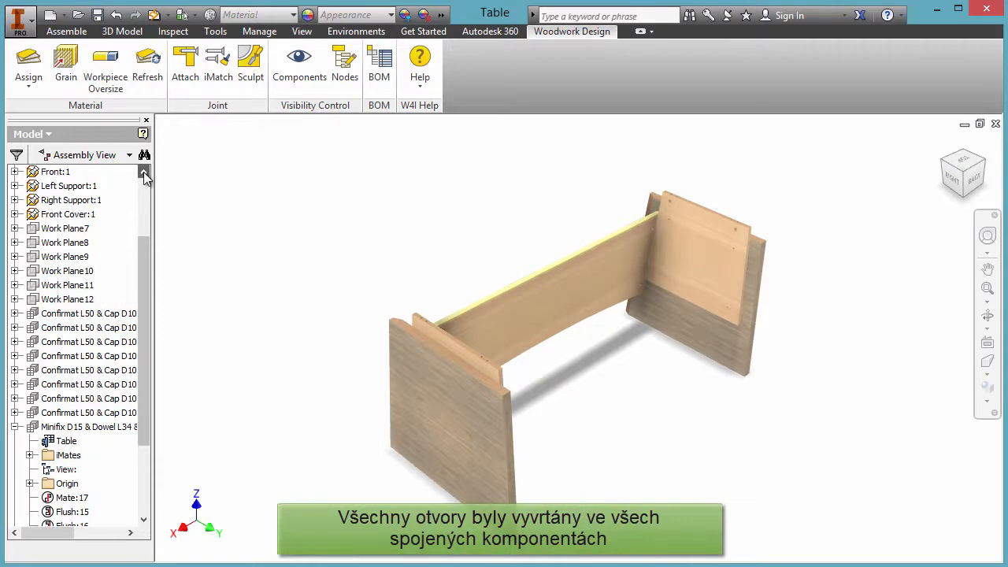
left_click(144, 173)
right_click(71, 229)
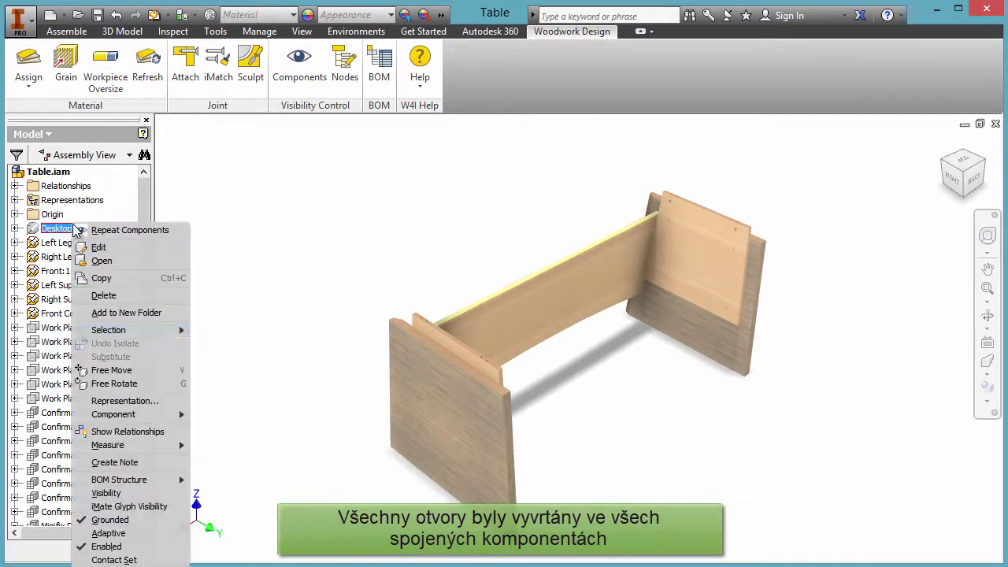
left_click(174, 487)
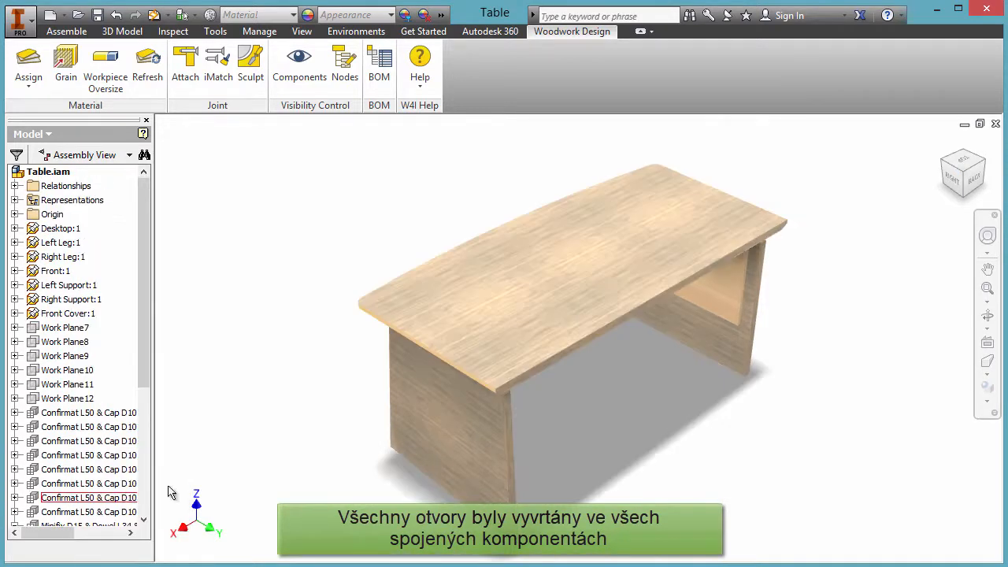
Display the table in wireframe and examine the drilled holes at both legs, finishing in the Front view
left_click(988, 404)
left_click(906, 481)
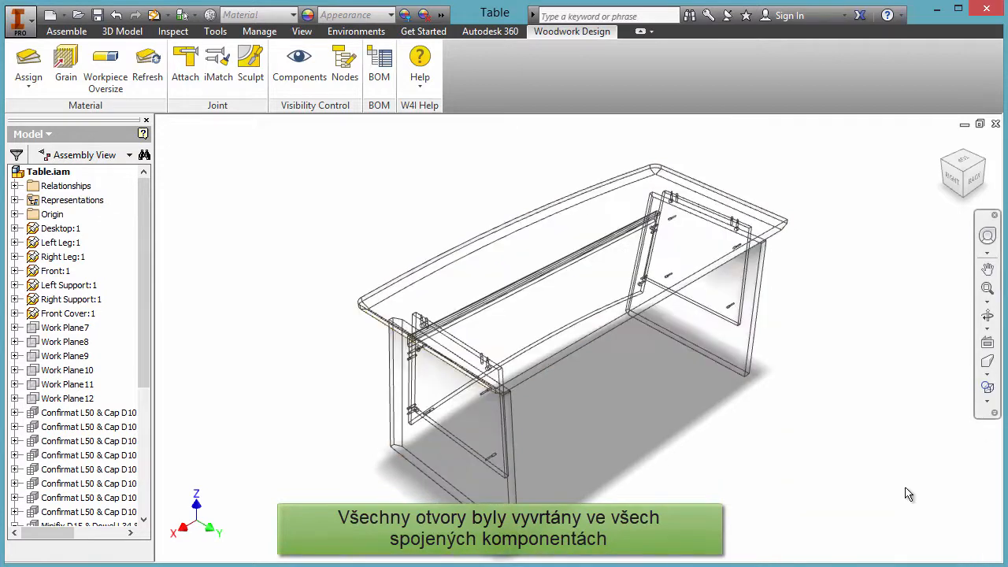
scroll(689, 234, "down", 5)
scroll(509, 427, "up", 3)
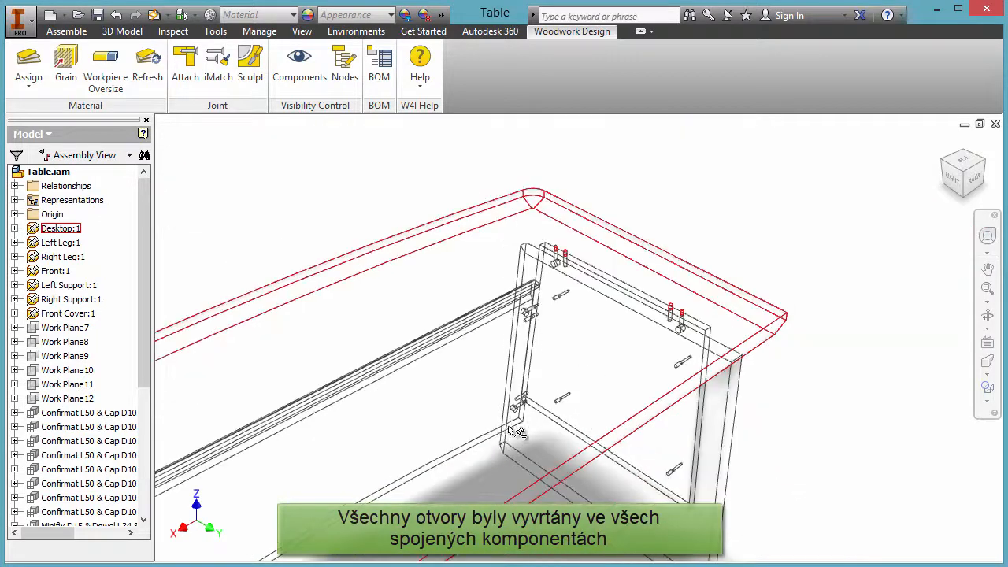
scroll(562, 319, "up", 2)
middle_click_drag(562, 319, 729, 206)
scroll(527, 354, "down", 5)
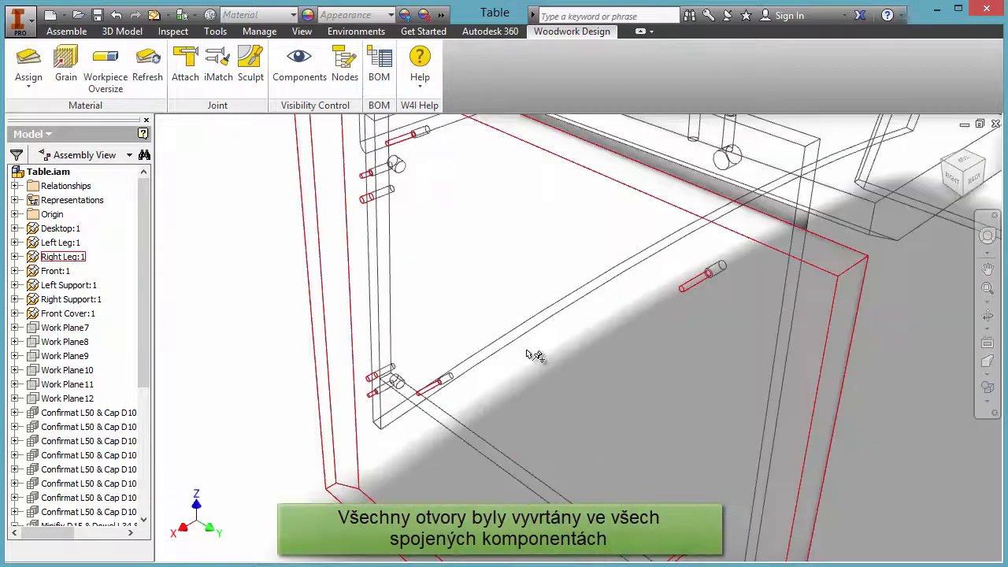
scroll(534, 356, "up", 5)
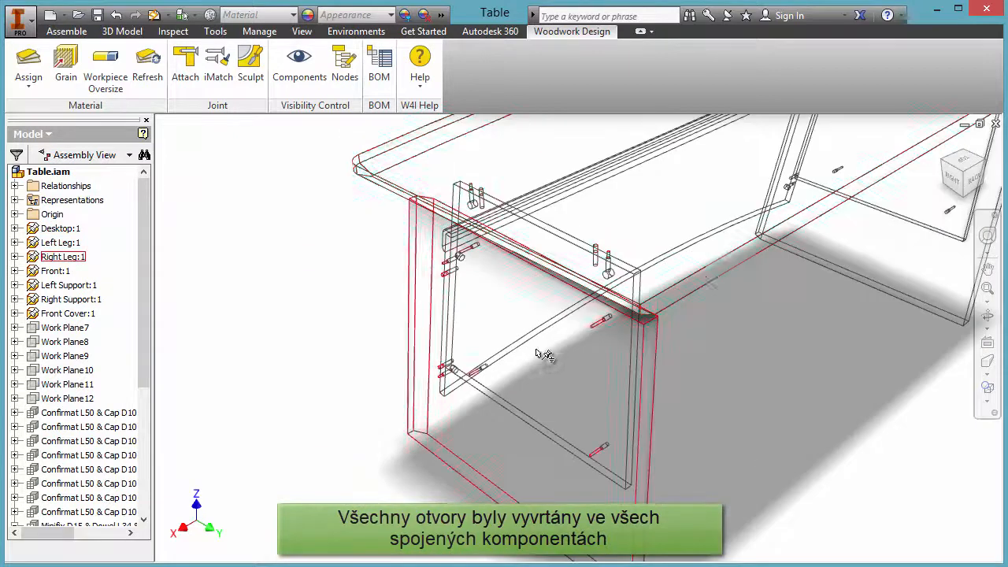
left_click(950, 180)
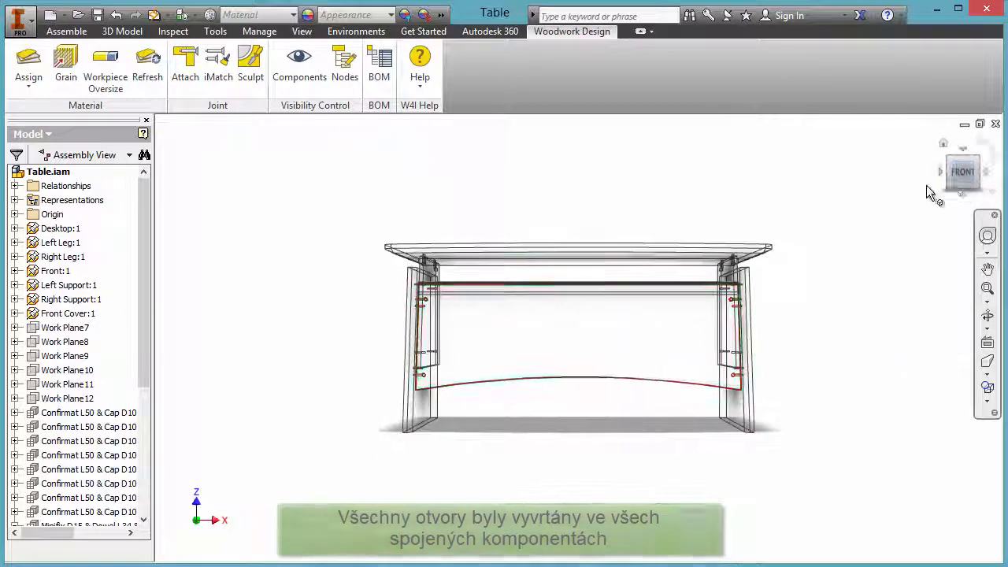